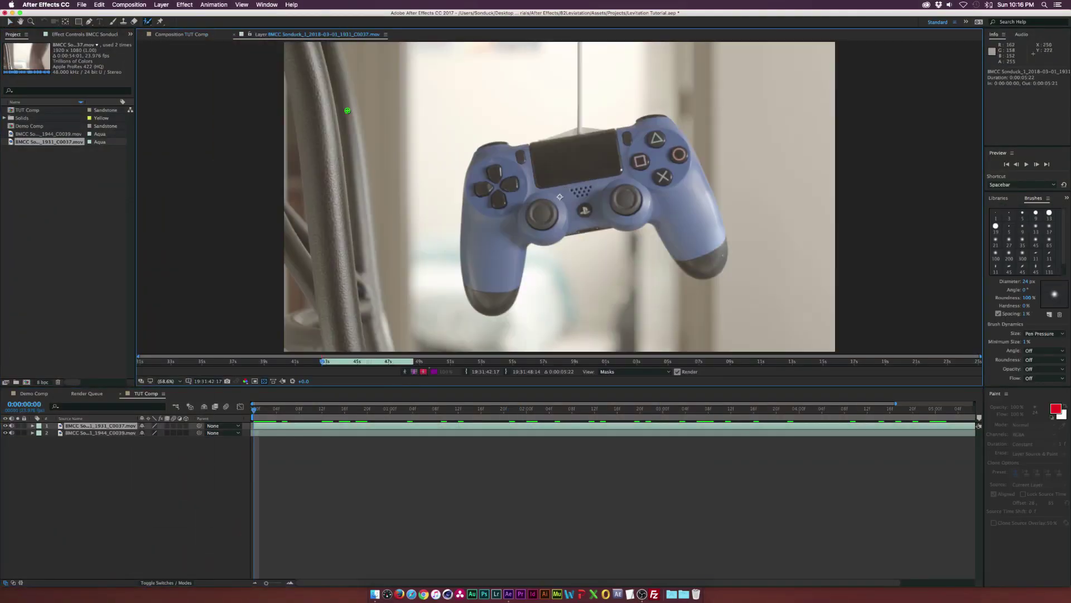
Watch the preview montage of roto strokes on the controller, freezing, and colour correction.
{"action": "left_click_drag", "start_coordinate": [491, 296], "coordinate": [642, 240]}
{"action": "mouse_move", "coordinate": [633, 176]}
{"action": "left_mouse_down"}
{"action": "mouse_move", "coordinate": [636, 234]}
{"action": "mouse_move", "coordinate": [677, 210]}
{"action": "left_mouse_up"}
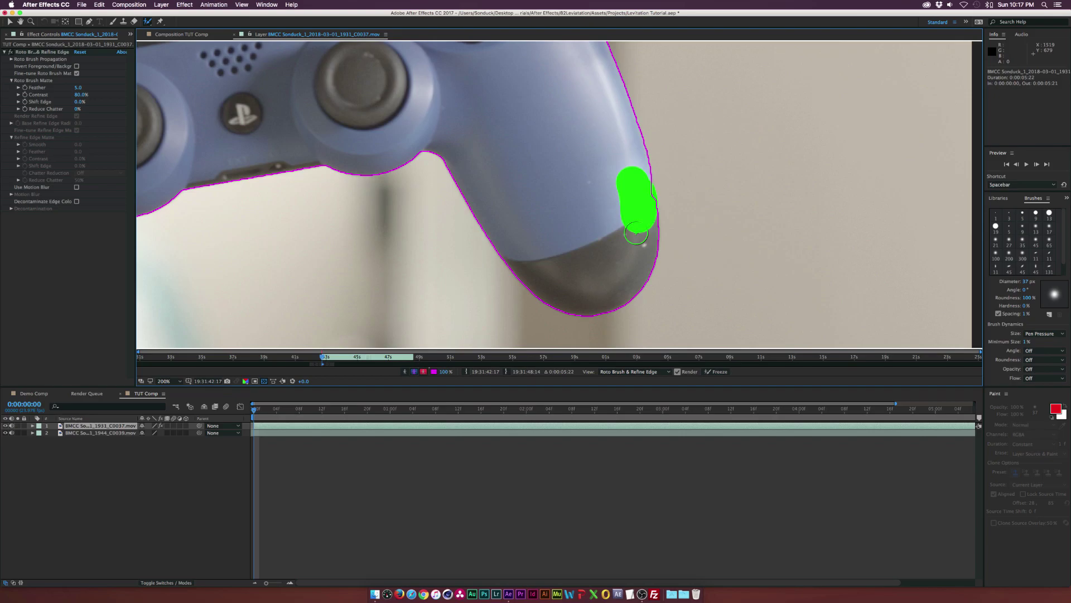
{"action": "scroll", "coordinate": [677, 211], "scroll_direction": "down", "scroll_amount": 4}
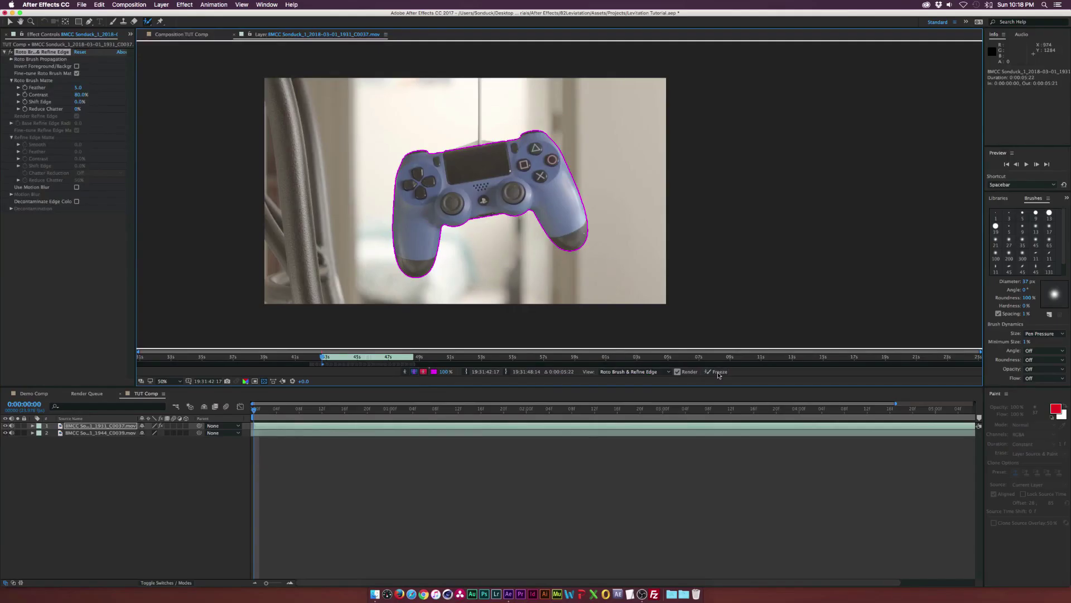
{"action": "left_click", "coordinate": [718, 372]}
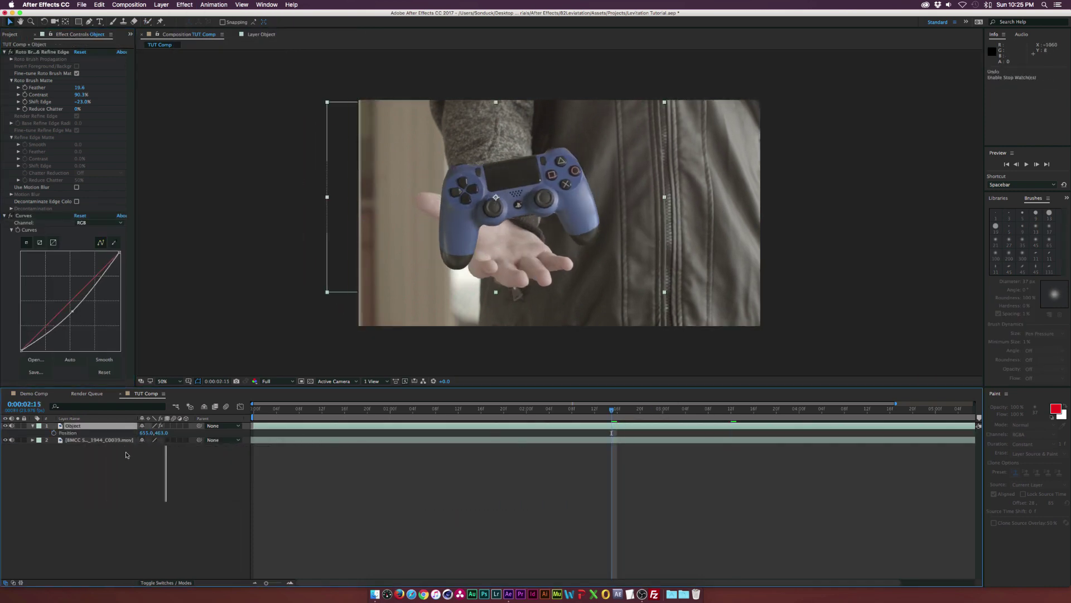
{"action": "left_click", "coordinate": [184, 4]}
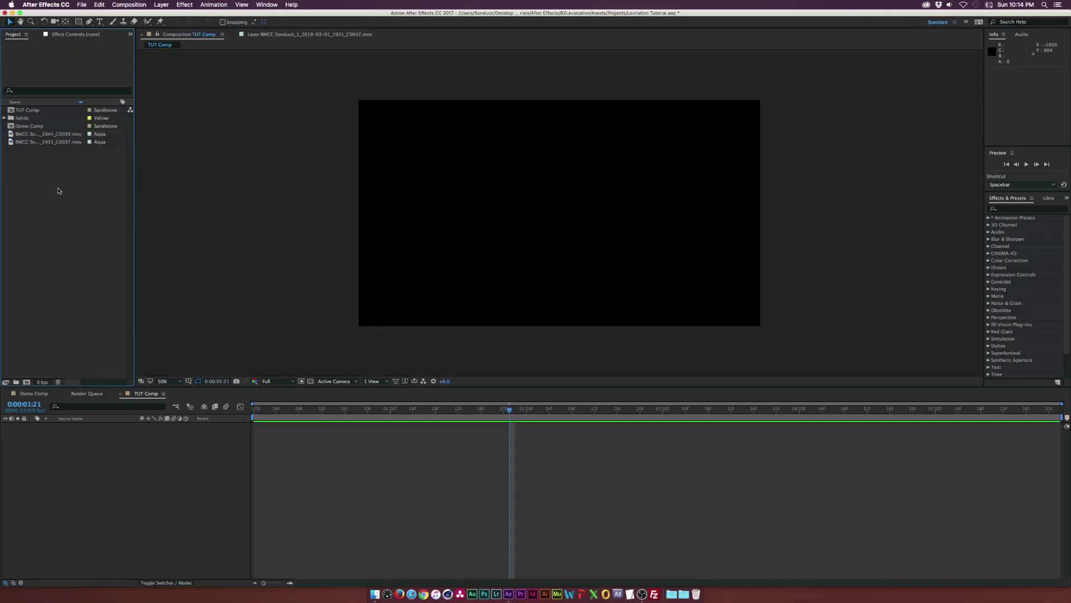
Put the C0039 open-hand footage into TUT Comp and scrub through it.
{"action": "left_click", "coordinate": [64, 135]}
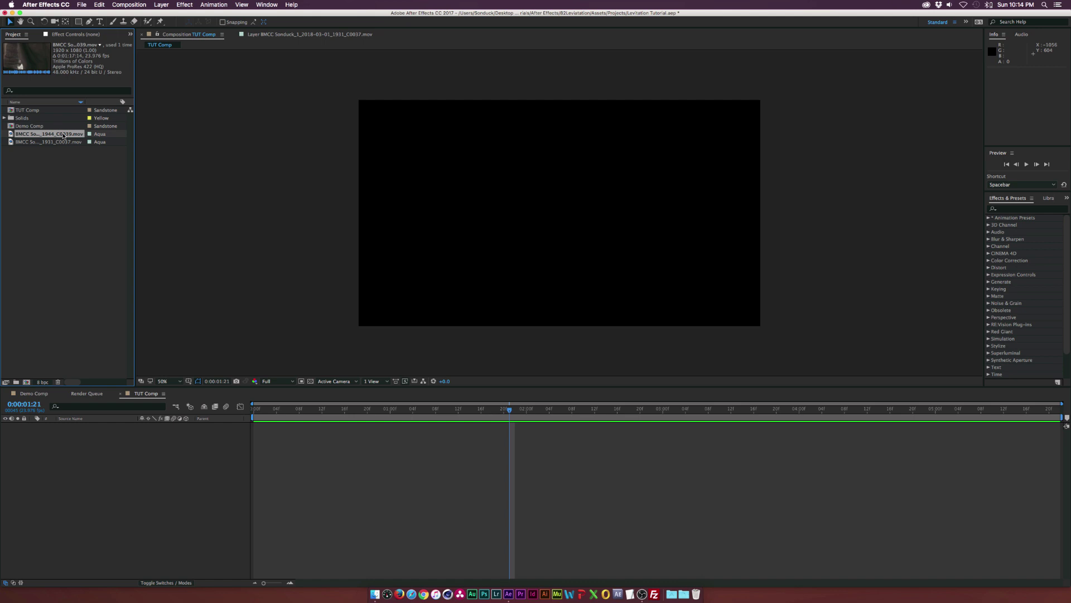
{"action": "left_click_drag", "start_coordinate": [70, 141], "coordinate": [87, 197]}
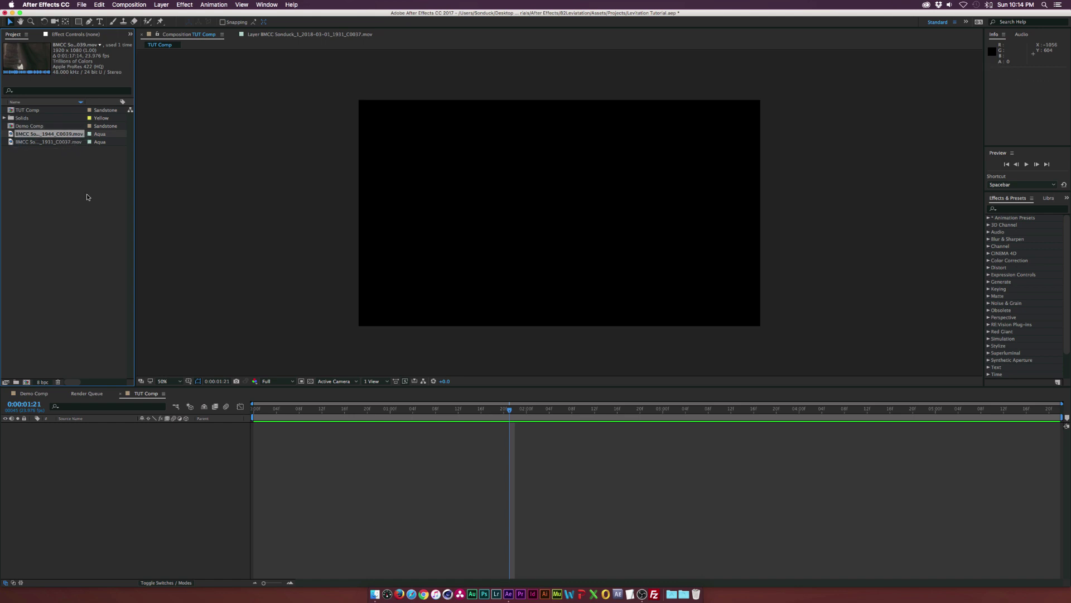
{"action": "left_click", "coordinate": [132, 442]}
{"action": "key", "text": "super+v"}
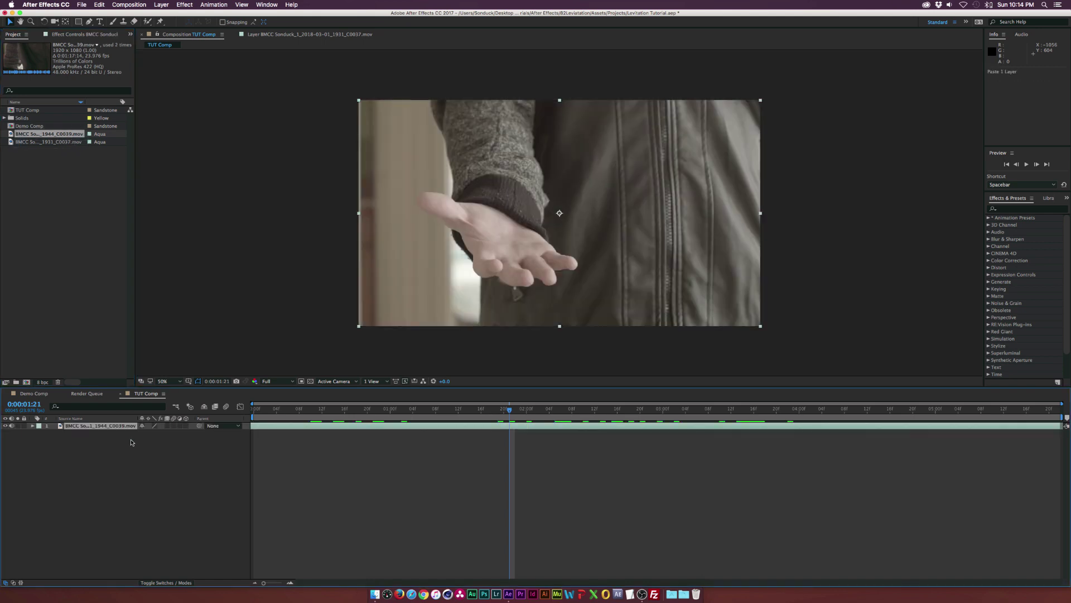
{"action": "left_click_drag", "start_coordinate": [360, 409], "coordinate": [521, 414]}
{"action": "left_click", "coordinate": [55, 231]}
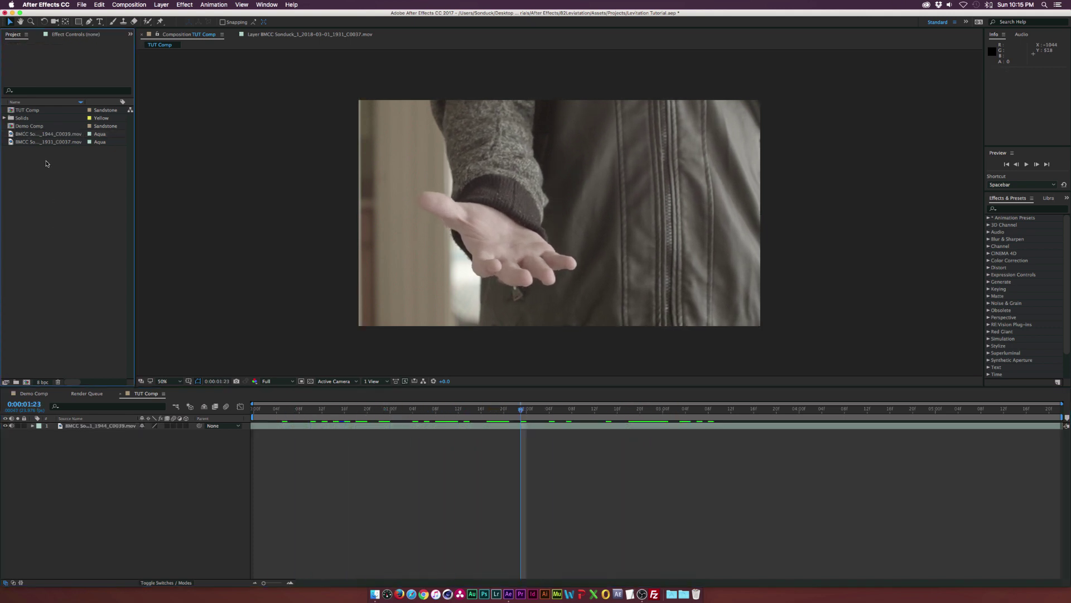
Add the C0037 controller footage above the hand and shift it earlier until the controller is centred.
{"action": "left_click", "coordinate": [45, 135]}
{"action": "left_click", "coordinate": [53, 144]}
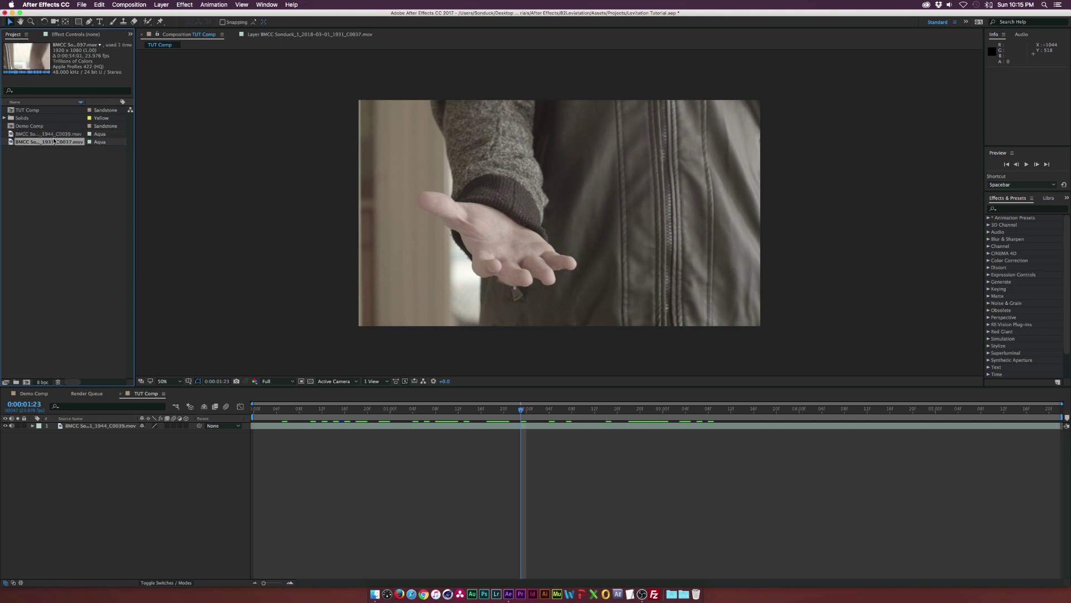
{"action": "left_click_drag", "start_coordinate": [53, 143], "coordinate": [82, 426]}
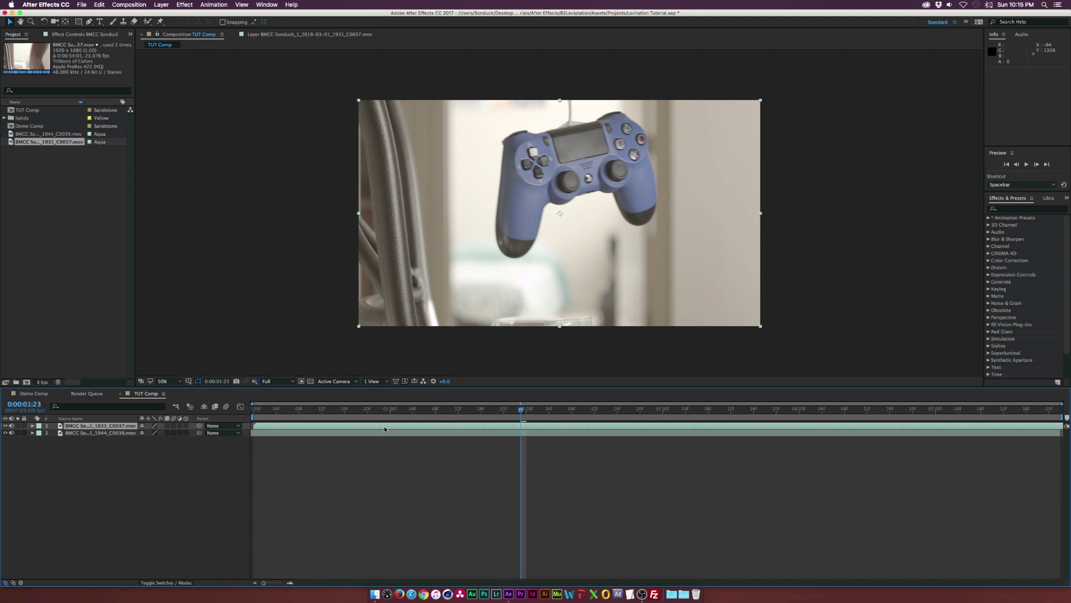
{"action": "left_click_drag", "start_coordinate": [383, 426], "coordinate": [170, 426]}
{"action": "left_click_drag", "start_coordinate": [636, 426], "coordinate": [202, 412]}
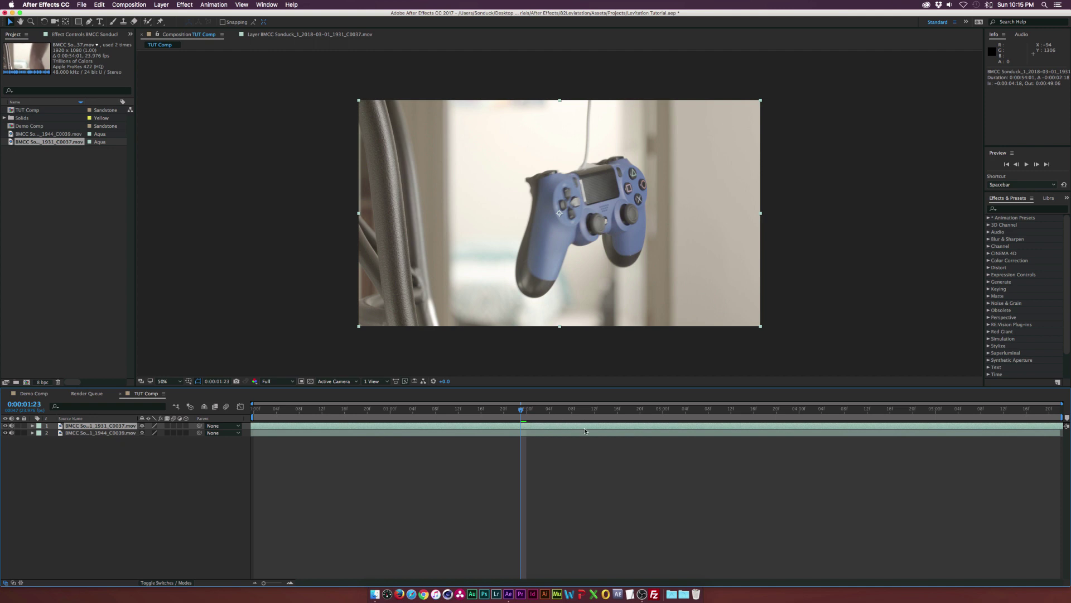
{"action": "left_click_drag", "start_coordinate": [584, 430], "coordinate": [15, 384]}
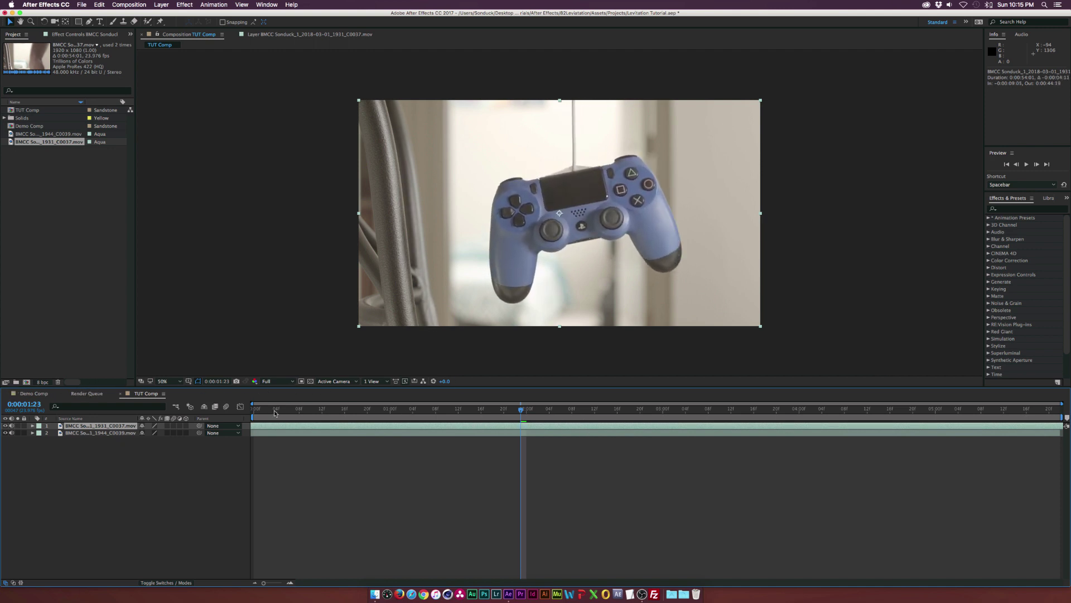
{"action": "left_click_drag", "start_coordinate": [274, 412], "coordinate": [446, 392]}
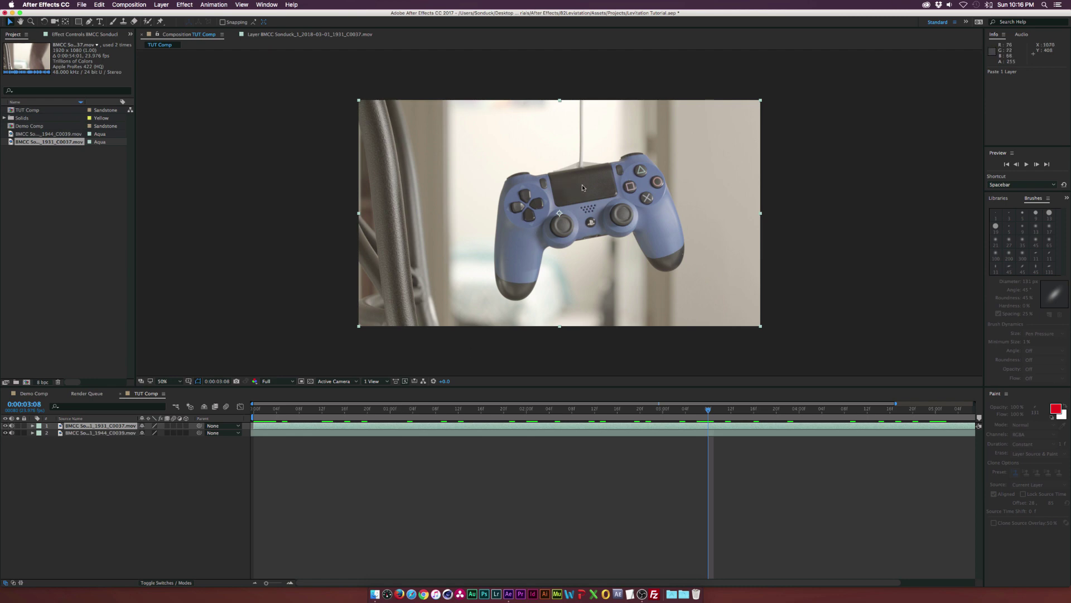
From the start of the comp, pick the Roto Brush and open the controller layer in its Layer panel.
{"action": "left_click", "coordinate": [253, 412]}
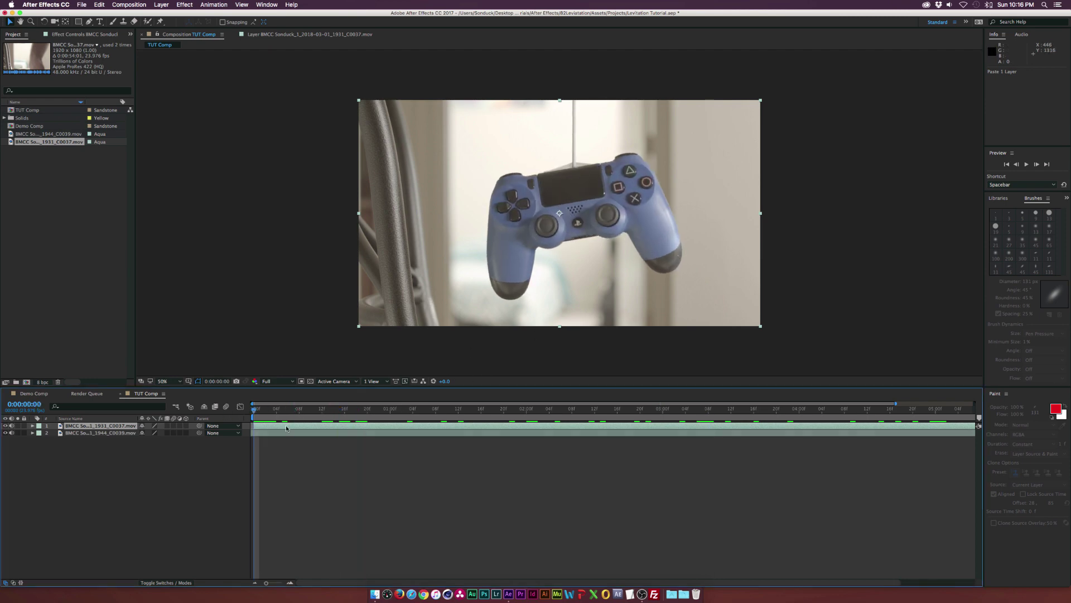
{"action": "left_click", "coordinate": [215, 466]}
{"action": "left_click", "coordinate": [147, 22]}
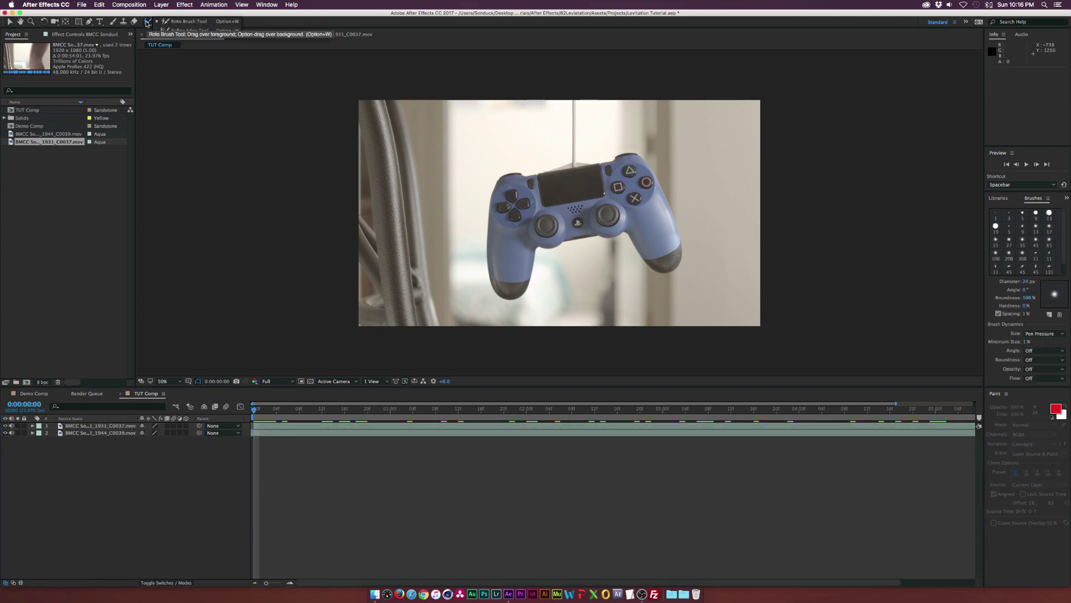
{"action": "left_click", "coordinate": [110, 426]}
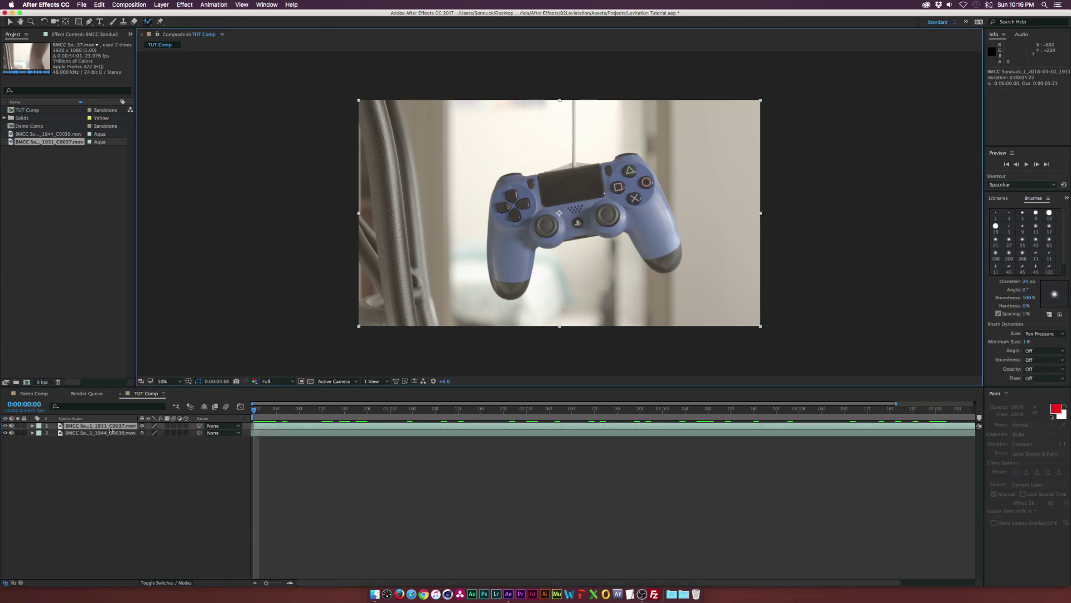
{"action": "double_click", "coordinate": [110, 427]}
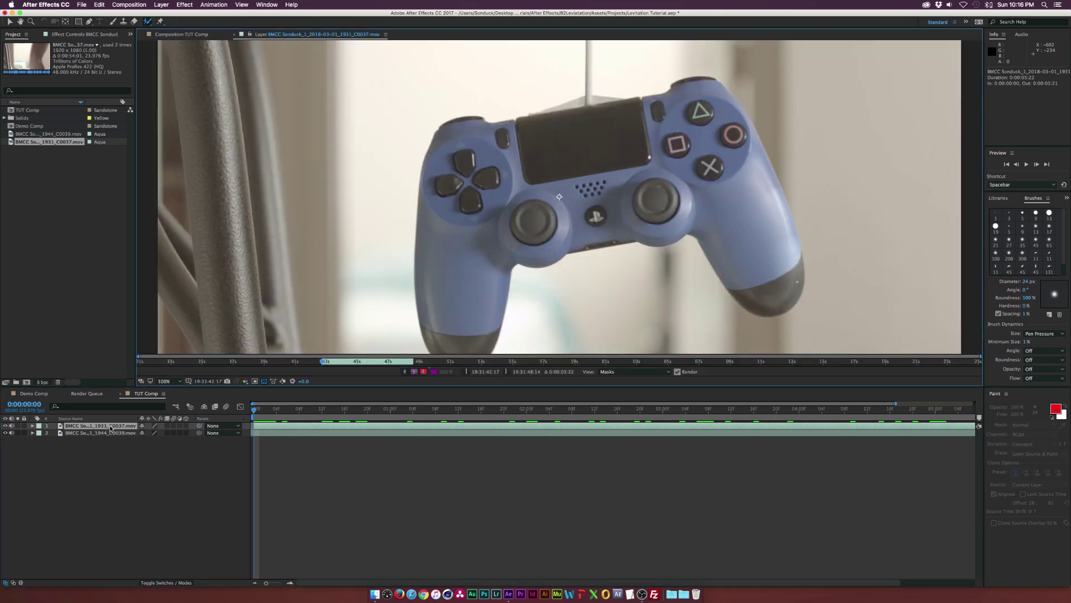
Fit the Layer view, enlarge the brush to 31 px, and paint the controller as foreground.
{"action": "key", "text": "comma"}
{"action": "key", "text": "comma"}
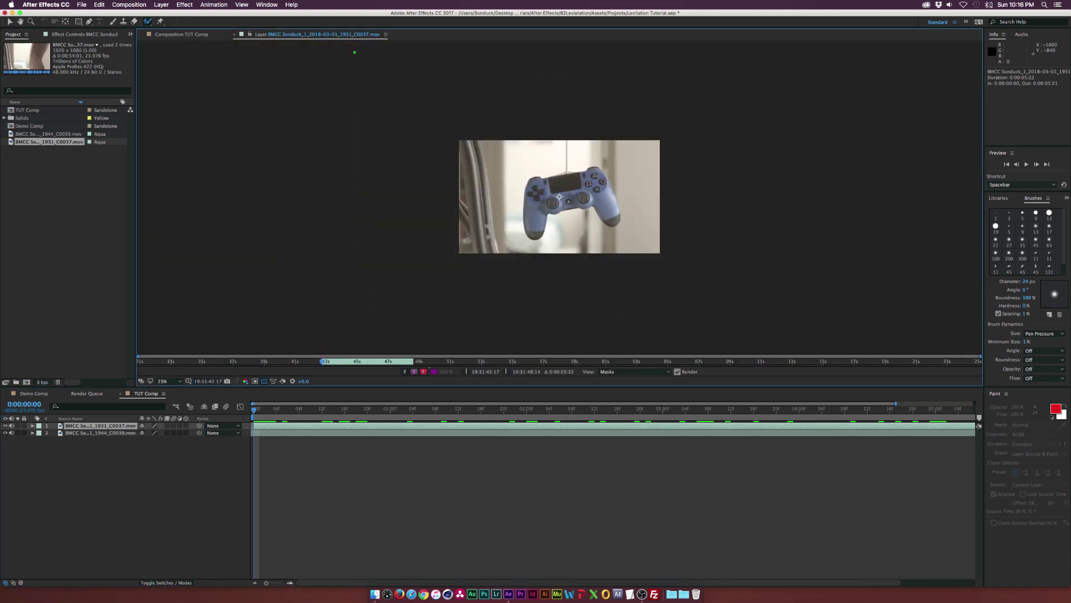
{"action": "left_click", "coordinate": [176, 381]}
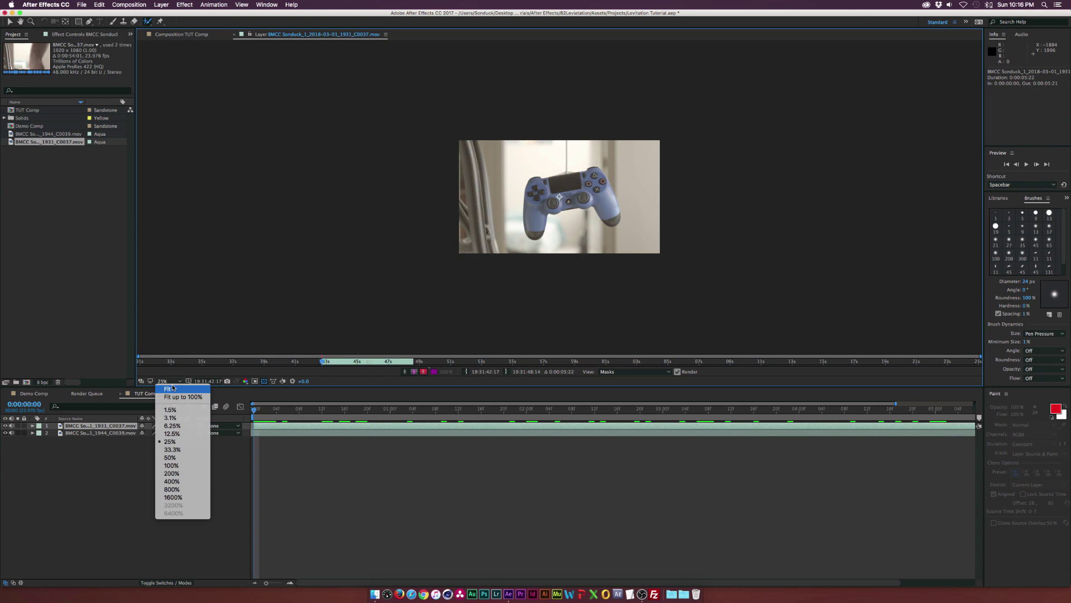
{"action": "left_click", "coordinate": [178, 389]}
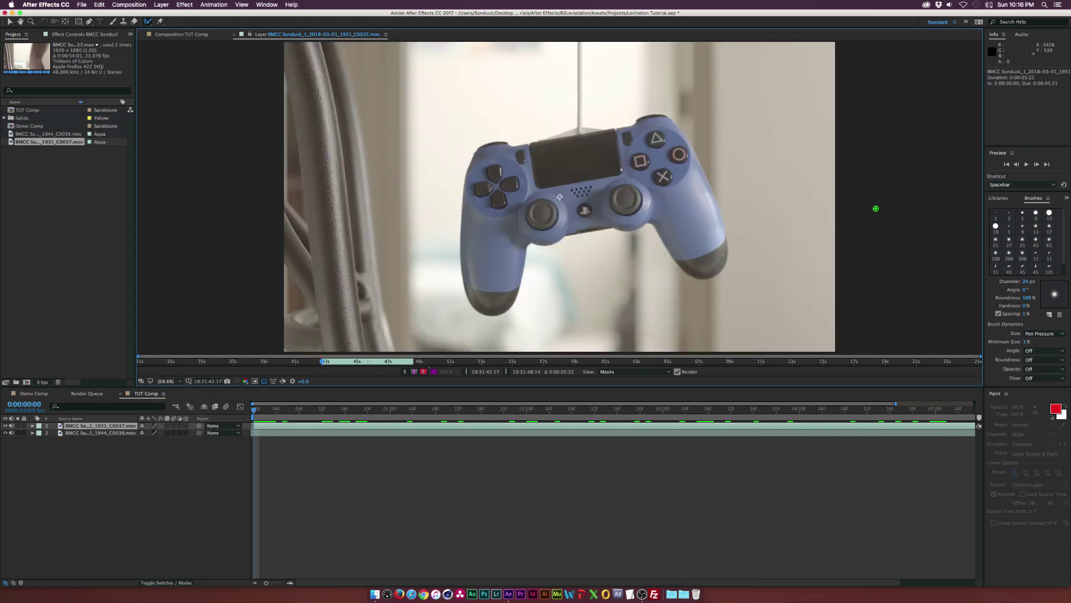
{"action": "left_click_drag", "start_coordinate": [1027, 281], "coordinate": [1031, 280]}
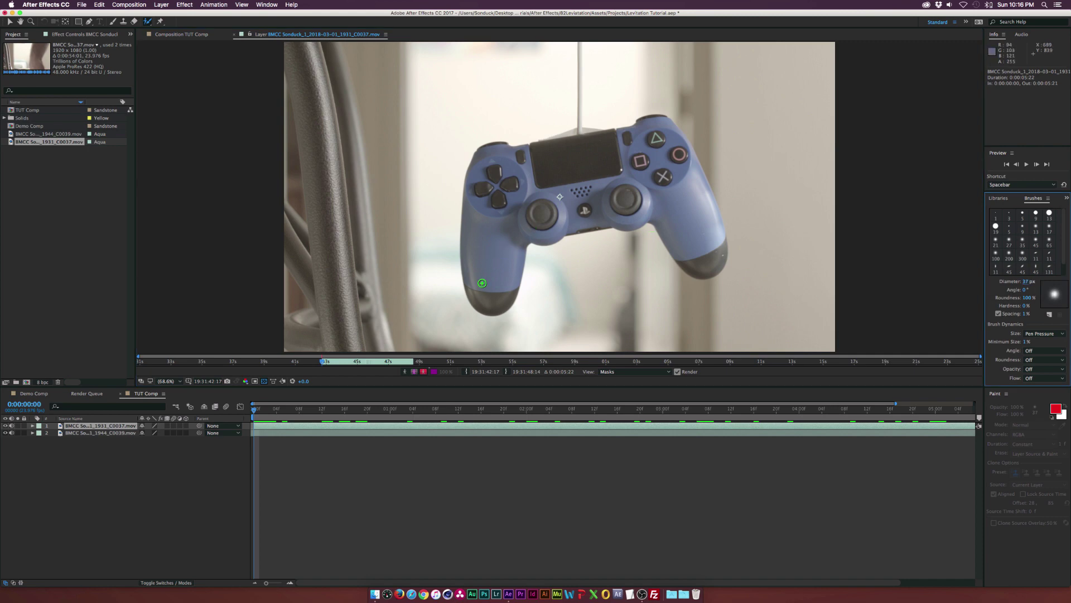
{"action": "mouse_move", "coordinate": [484, 292]}
{"action": "left_mouse_down"}
{"action": "mouse_move", "coordinate": [498, 203]}
{"action": "mouse_move", "coordinate": [594, 163]}
{"action": "mouse_move", "coordinate": [650, 163]}
{"action": "mouse_move", "coordinate": [682, 184]}
{"action": "mouse_move", "coordinate": [698, 259]}
{"action": "mouse_move", "coordinate": [667, 156]}
{"action": "mouse_move", "coordinate": [604, 154]}
{"action": "left_mouse_up"}
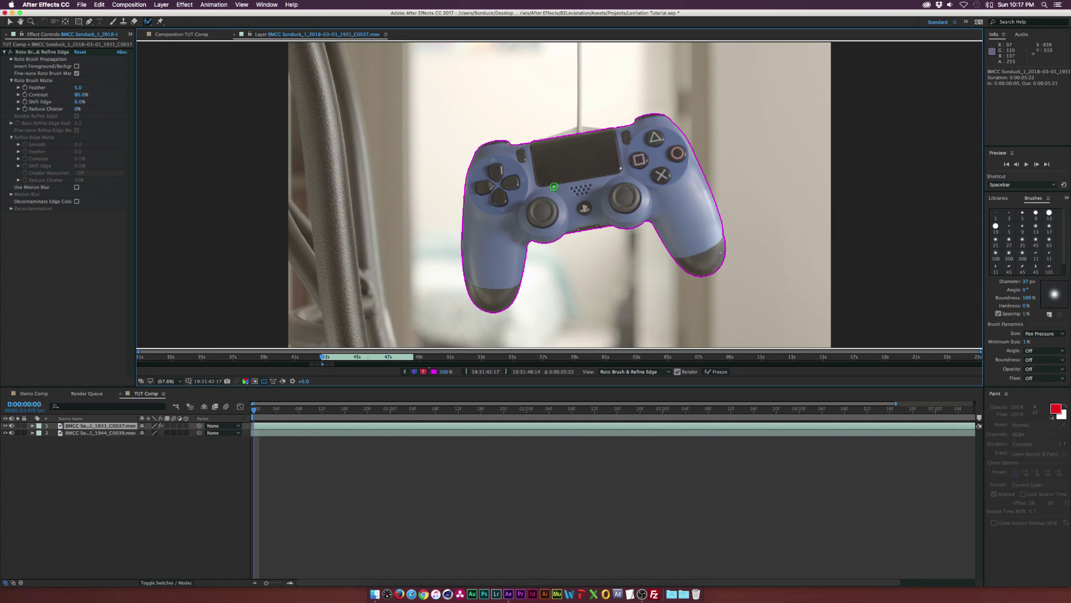
Zoom in on the controller's right grip and extend the roto outline along its edge.
{"action": "scroll", "coordinate": [714, 237], "scroll_direction": "up", "scroll_amount": 5}
{"action": "left_click_drag", "start_coordinate": [711, 235], "coordinate": [523, 149]}
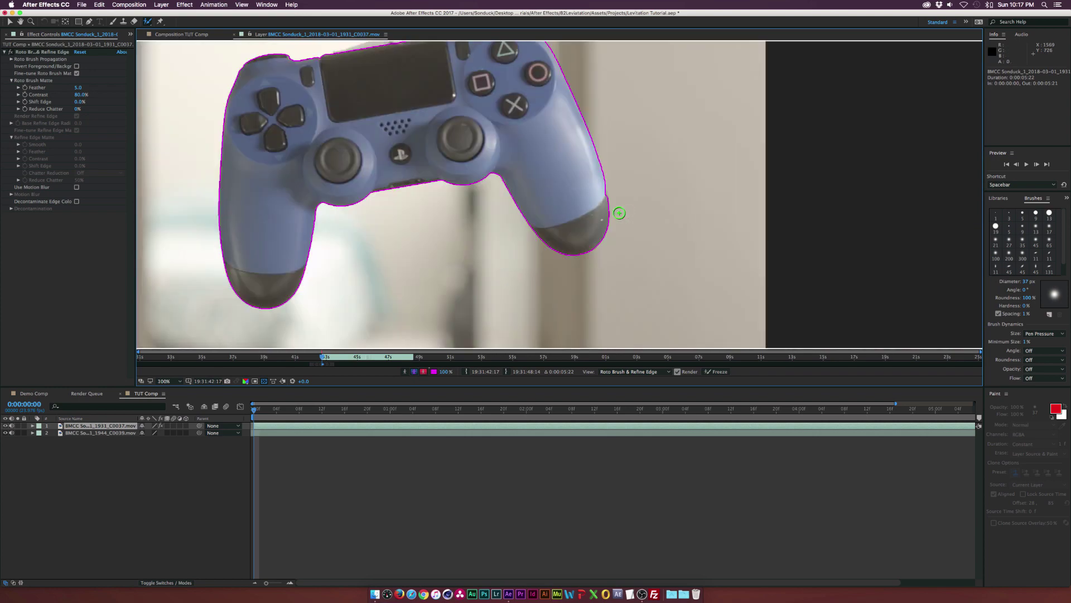
{"action": "left_click_drag", "start_coordinate": [630, 183], "coordinate": [637, 213]}
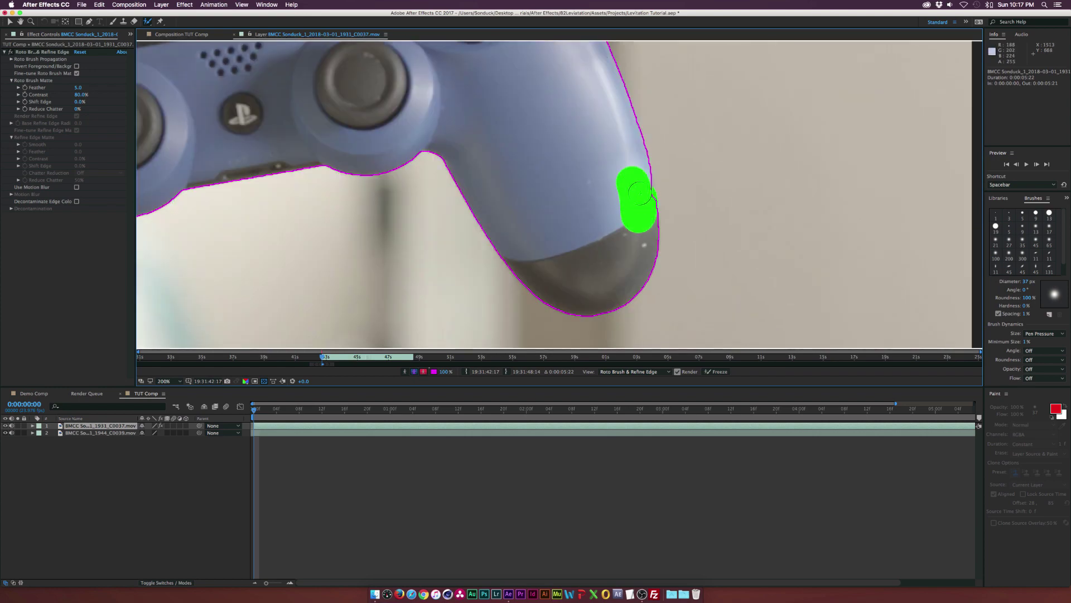
{"action": "scroll", "coordinate": [620, 235], "scroll_direction": "down", "scroll_amount": 1}
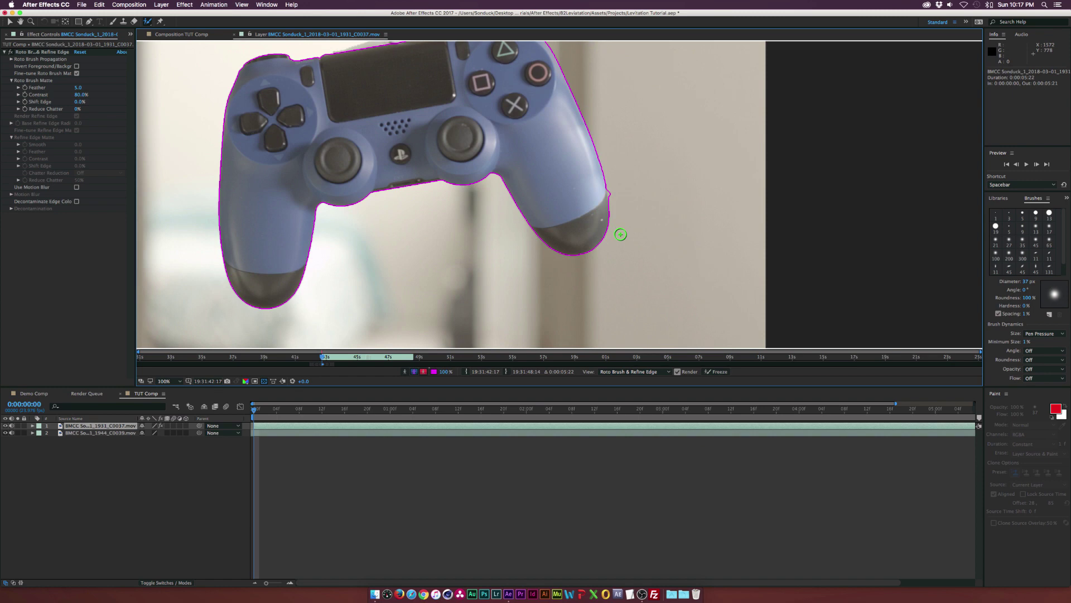
{"action": "scroll", "coordinate": [618, 231], "scroll_direction": "up", "scroll_amount": 1}
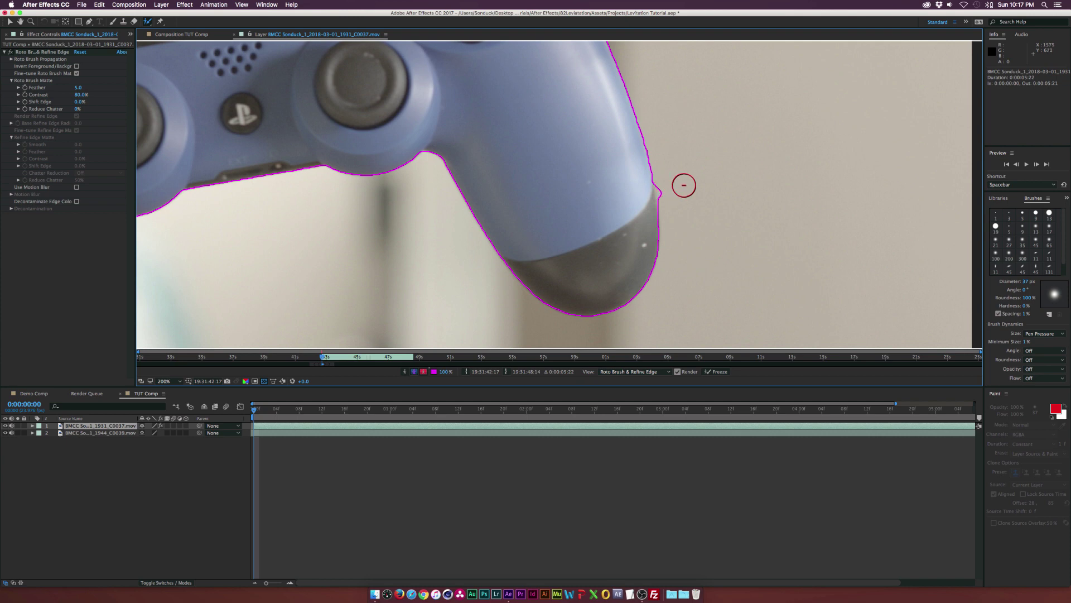
Subtract the background beside the right grip, then zoom the Layer view out to 50%.
{"action": "left_click_drag", "start_coordinate": [675, 191], "coordinate": [675, 178]}
{"action": "scroll", "coordinate": [677, 192], "scroll_direction": "down", "scroll_amount": 2}
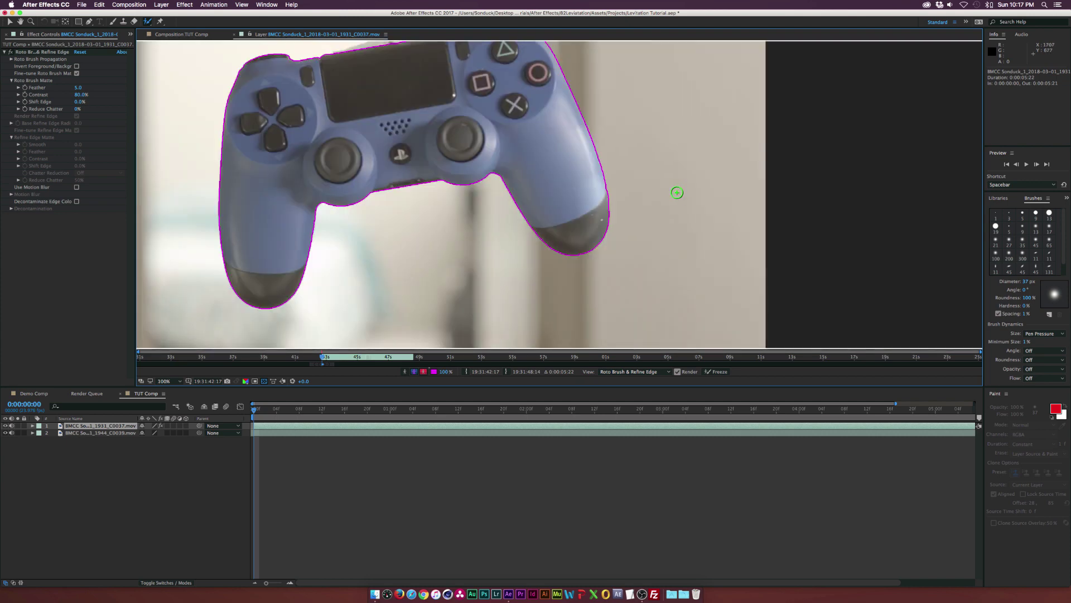
{"action": "scroll", "coordinate": [676, 192], "scroll_direction": "up", "scroll_amount": 2}
{"action": "scroll", "coordinate": [614, 201], "scroll_direction": "down", "scroll_amount": 2}
{"action": "scroll", "coordinate": [521, 191], "scroll_direction": "down", "scroll_amount": 1}
Check the matte in Alpha view, then extend the Roto Brush span forward to about 49s.
{"action": "key", "text": "alt+4"}
{"action": "left_click_drag", "start_coordinate": [565, 149], "coordinate": [567, 177]}
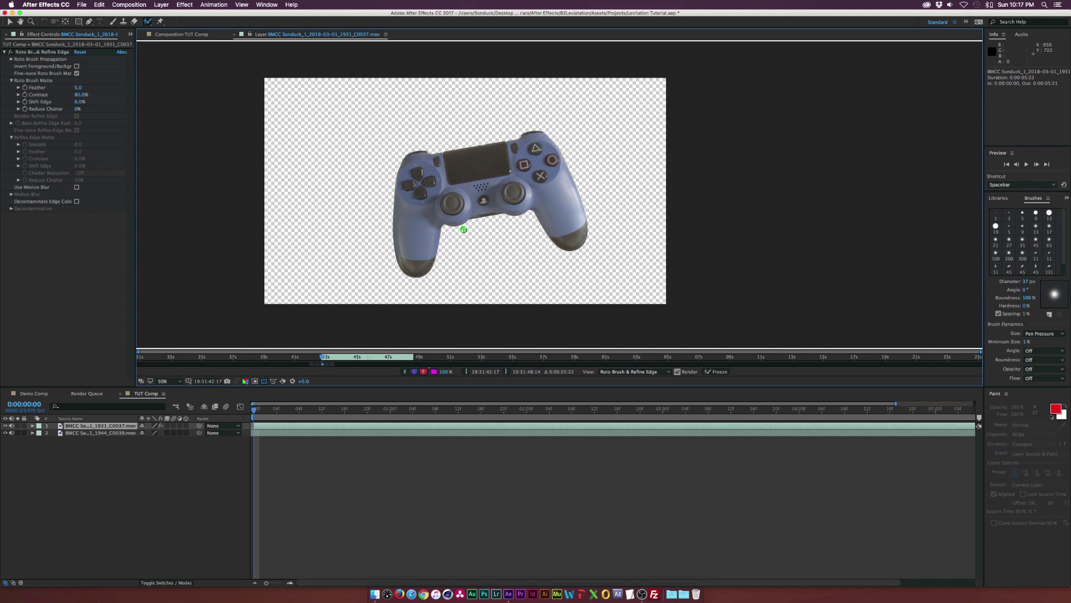
{"action": "key", "text": "alt+4"}
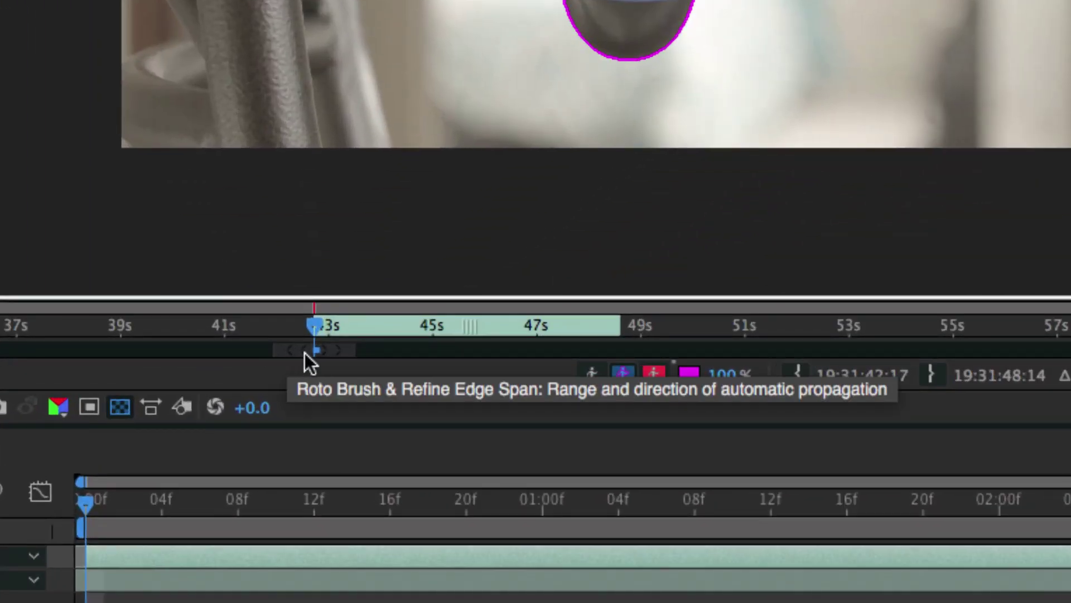
{"action": "left_click_drag", "start_coordinate": [355, 351], "coordinate": [621, 352]}
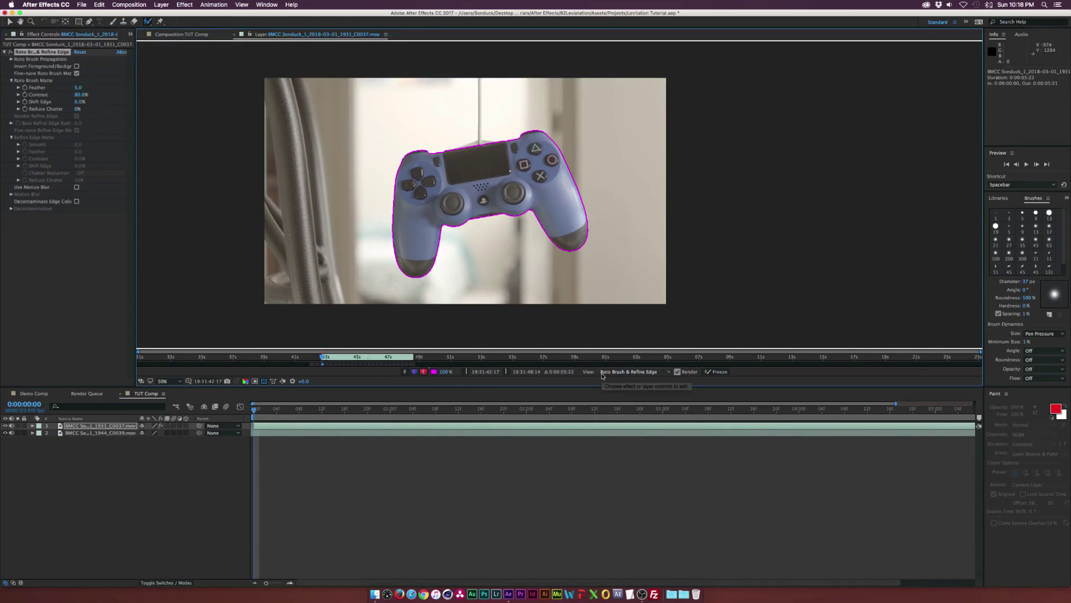
Freeze the Roto Brush & Refine Edge propagation across all frames of the span.
{"action": "left_click", "coordinate": [719, 372]}
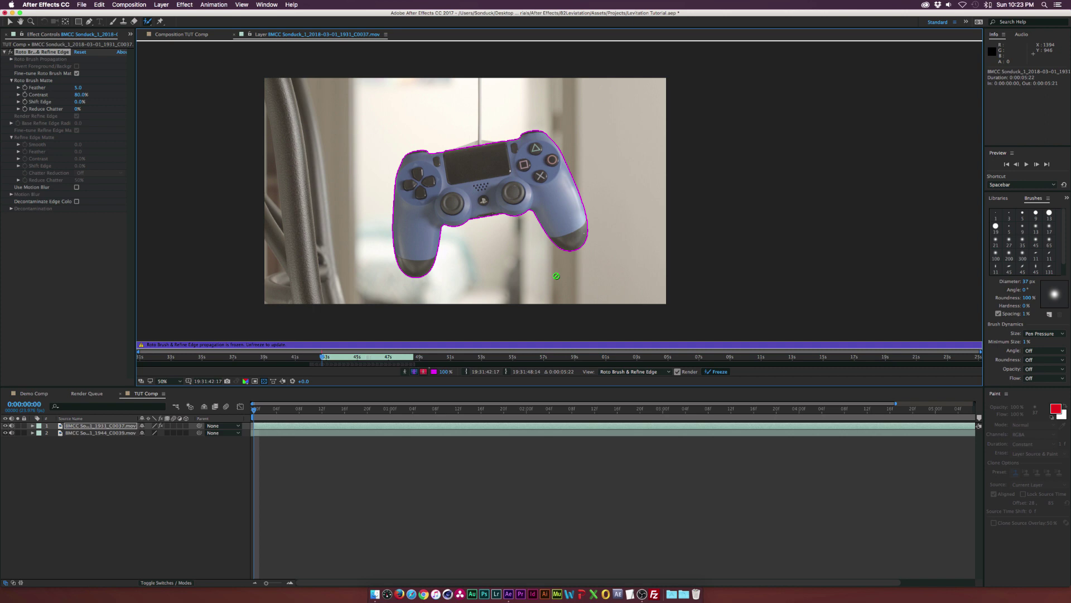
In TUT Comp, set the Roto Brush matte to Contrast about 90%, Shift Edge -23.0% and Feather 15.4.
{"action": "left_click", "coordinate": [197, 35]}
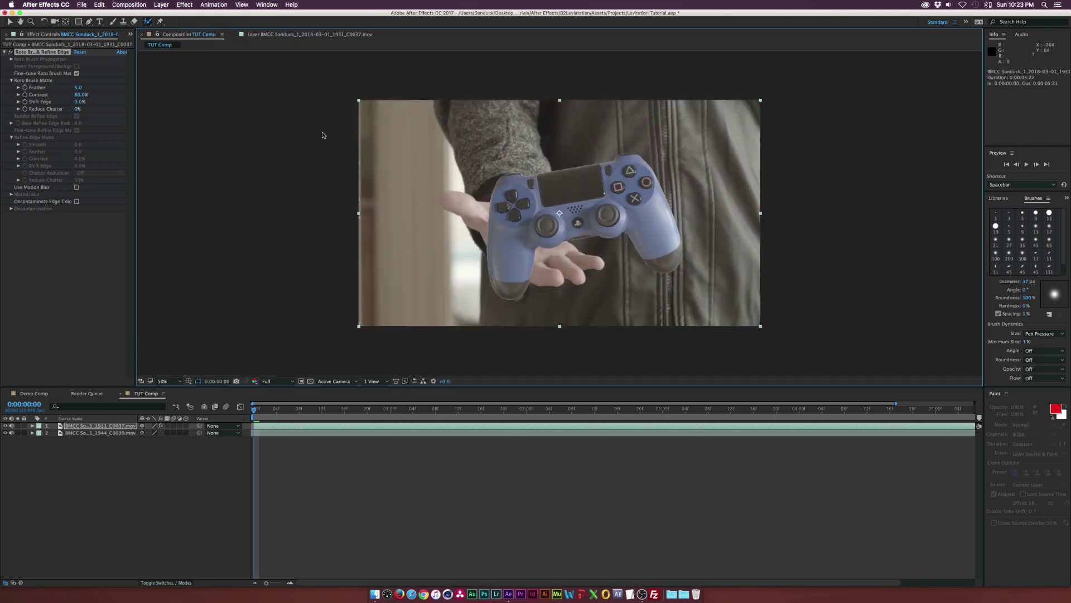
{"action": "left_click_drag", "start_coordinate": [264, 420], "coordinate": [651, 414]}
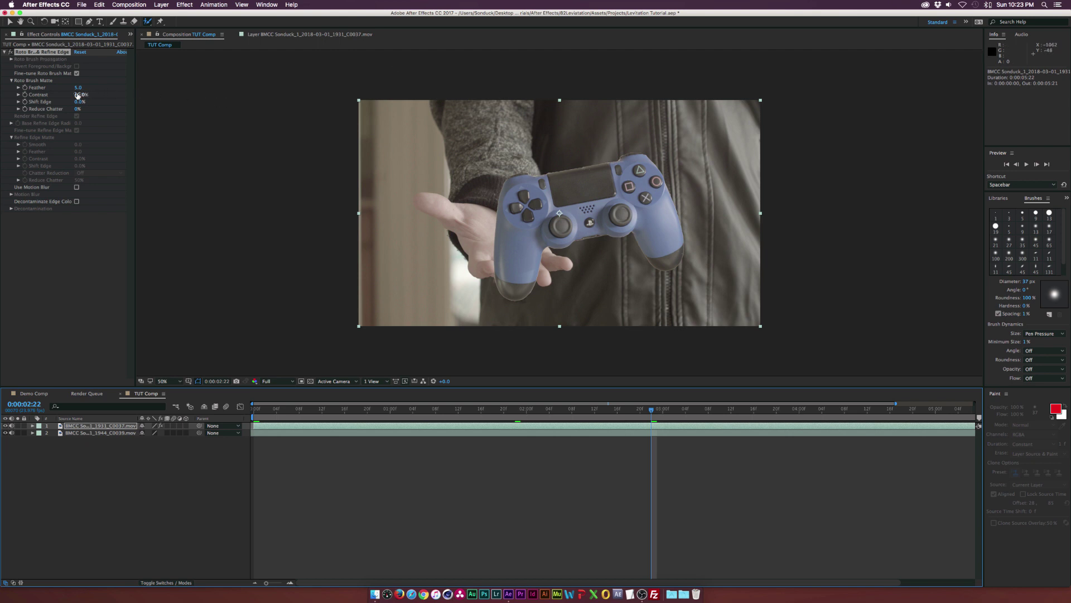
{"action": "left_click_drag", "start_coordinate": [79, 95], "coordinate": [121, 96]}
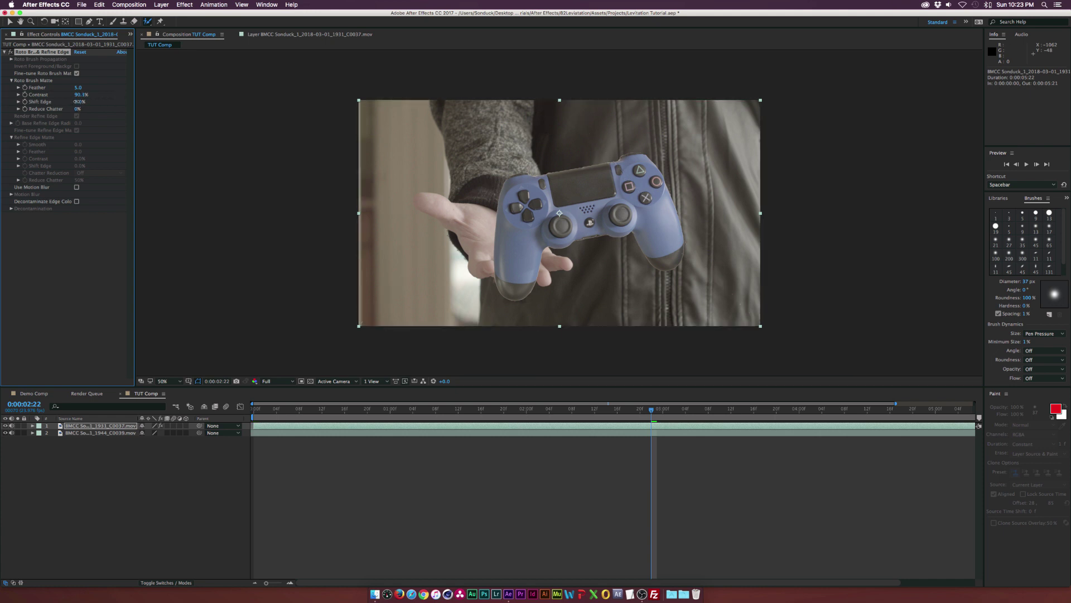
{"action": "left_click_drag", "start_coordinate": [74, 101], "coordinate": [71, 102]}
{"action": "left_click_drag", "start_coordinate": [80, 89], "coordinate": [124, 88]}
Add a Curves effect to the controller and bow its RGB curve slightly down.
{"action": "left_click", "coordinate": [184, 4]}
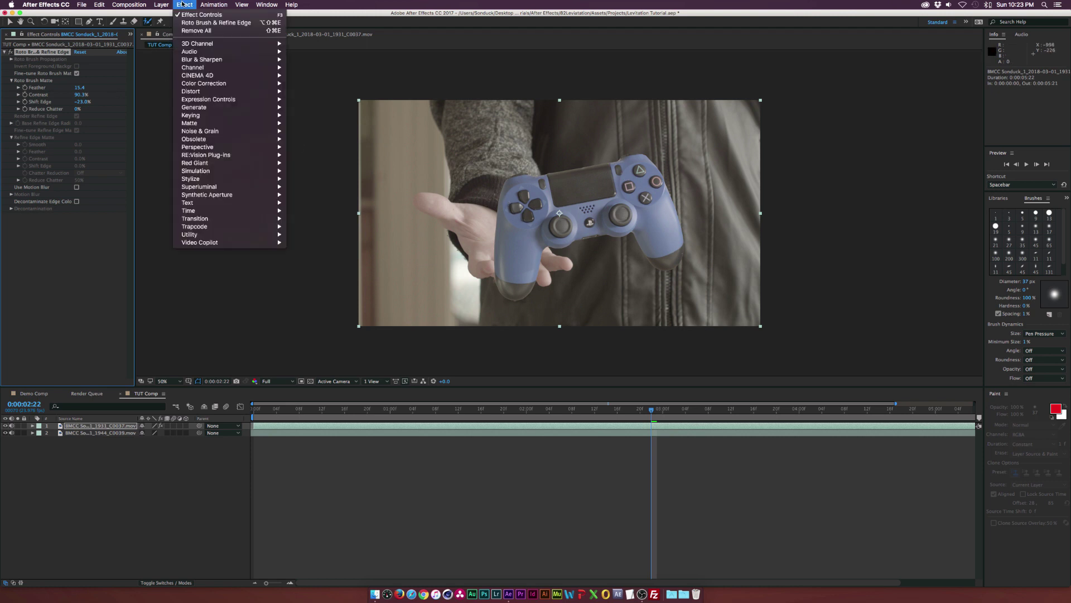
{"action": "mouse_move", "coordinate": [248, 88]}
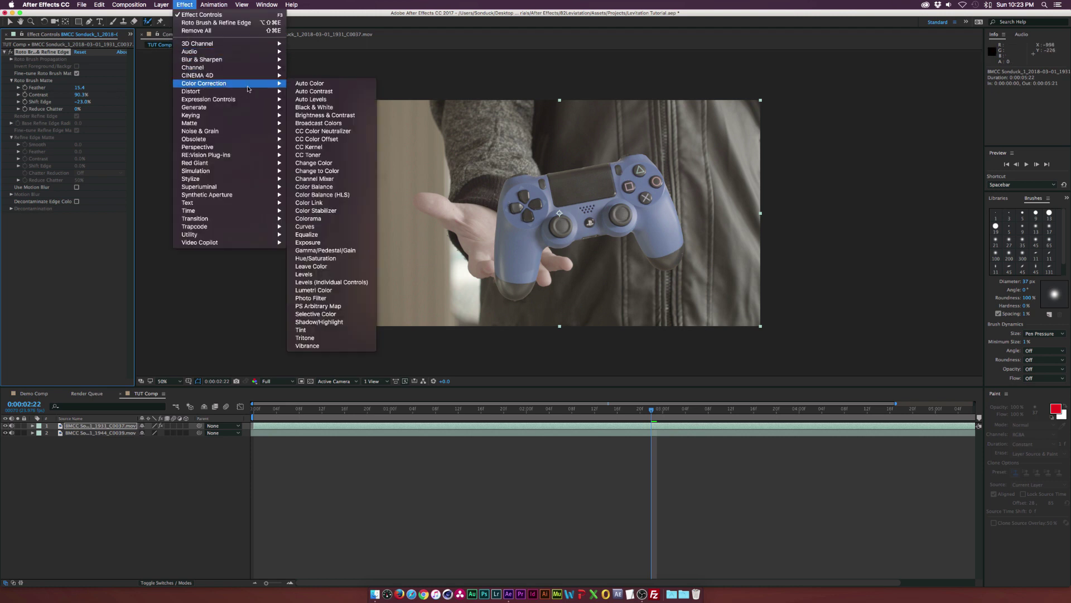
{"action": "left_click", "coordinate": [306, 226]}
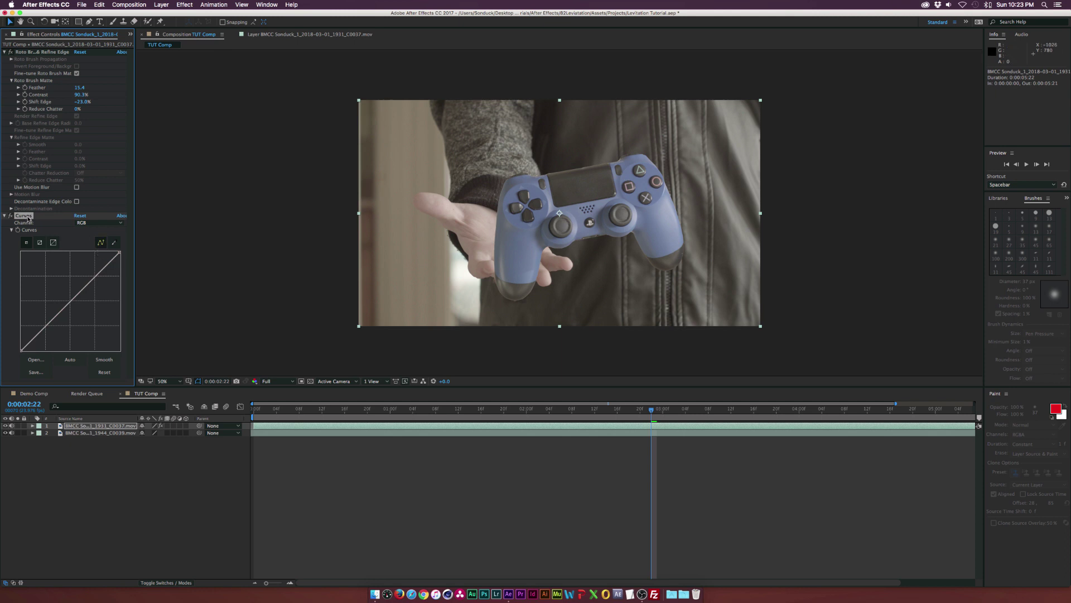
{"action": "left_click_drag", "start_coordinate": [70, 302], "coordinate": [76, 311]}
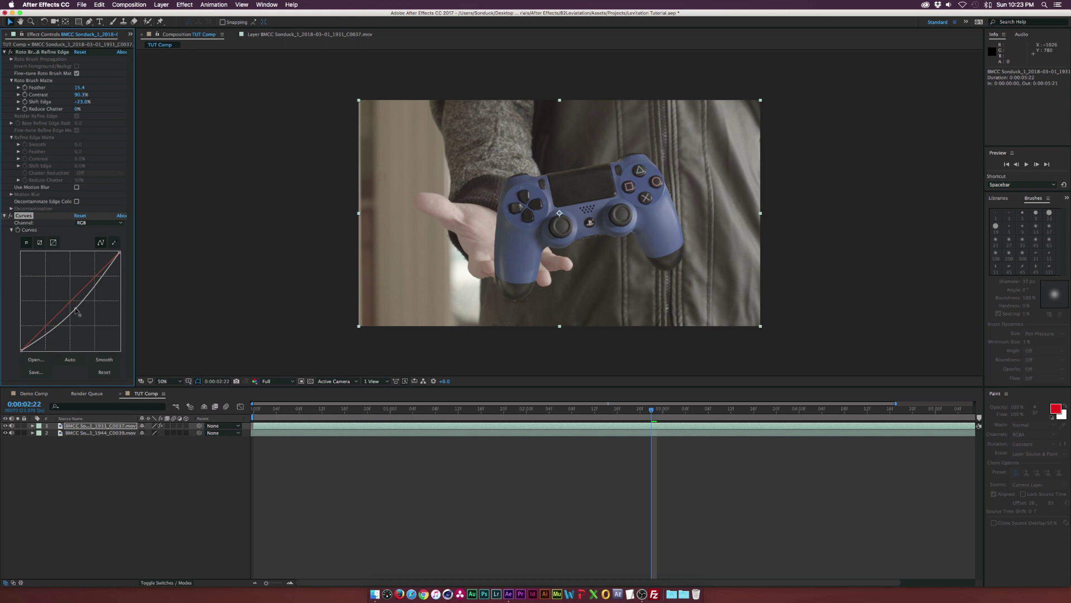
{"action": "left_click_drag", "start_coordinate": [75, 308], "coordinate": [72, 310]}
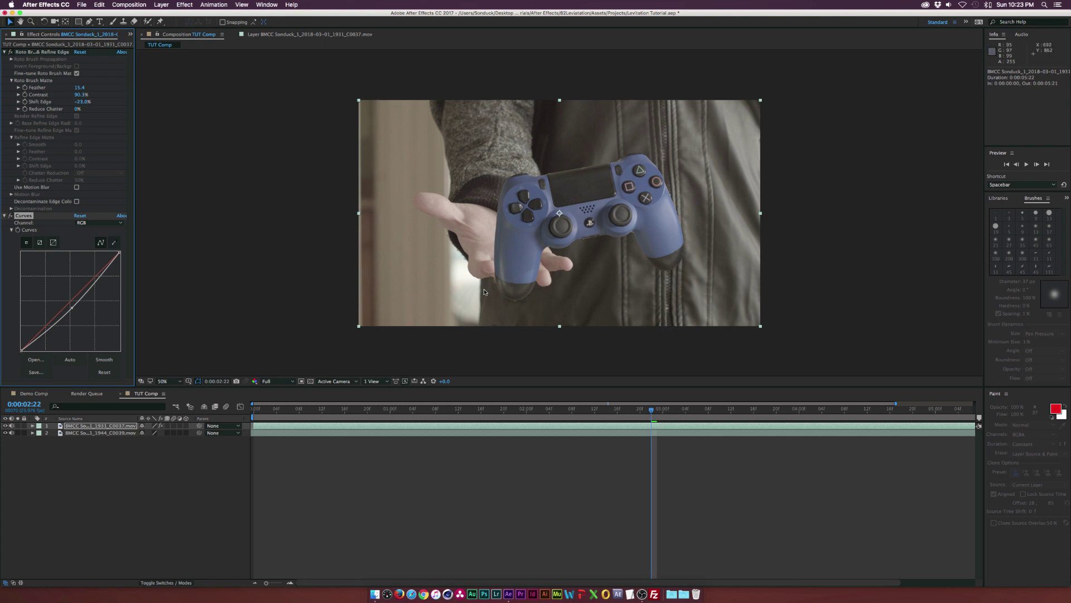
{"action": "left_click", "coordinate": [128, 426]}
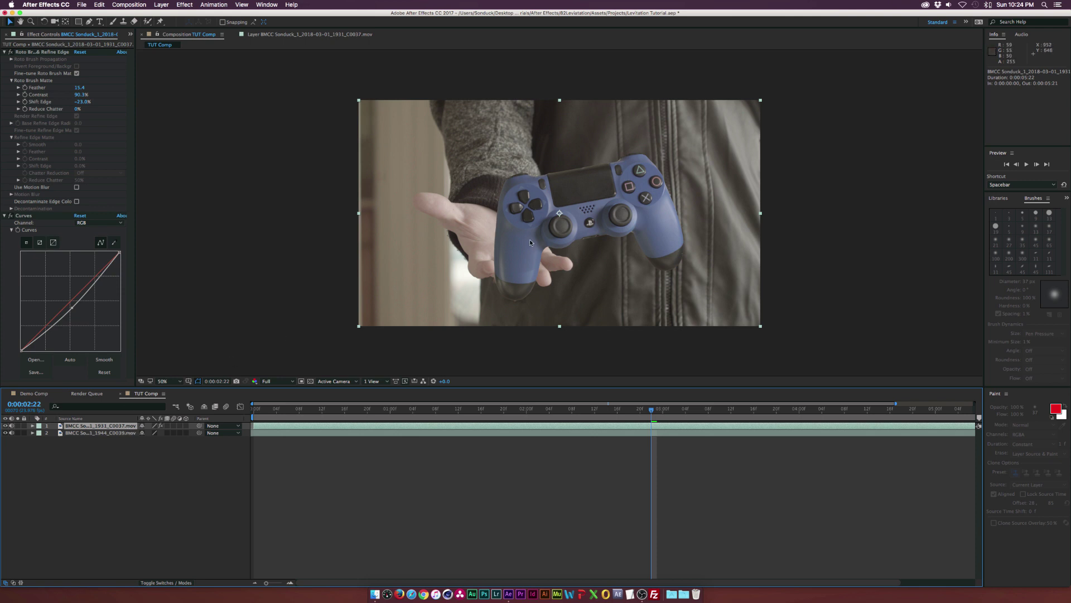
Rename the controller layer to 'Object' and scale it down to about 65%.
{"action": "key", "text": "Return"}
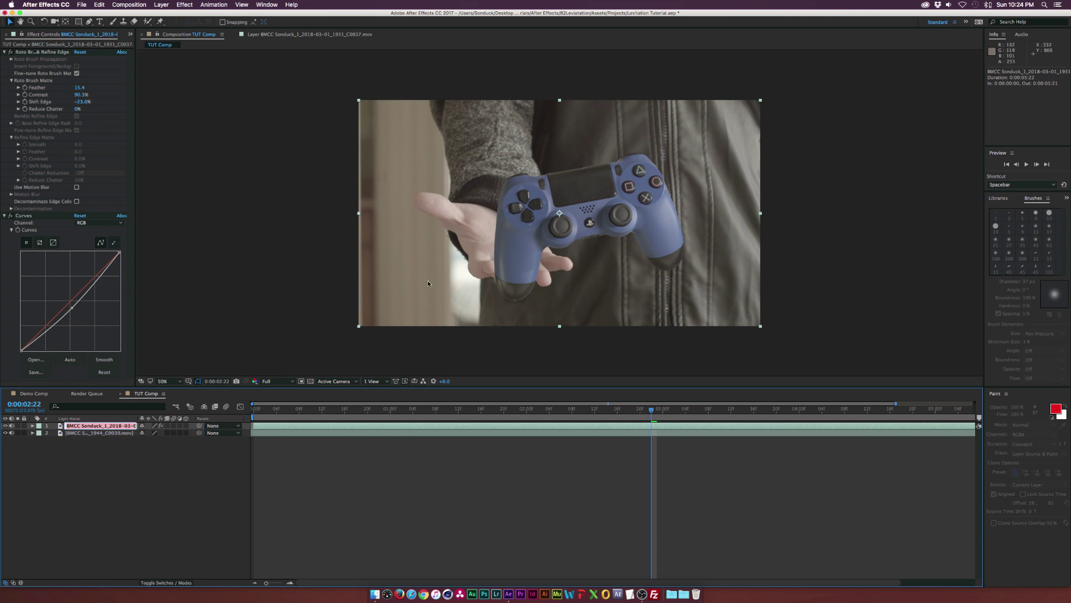
{"action": "type", "text": "C"}
{"action": "type", "text": "bject"}
{"action": "key", "text": "Return"}
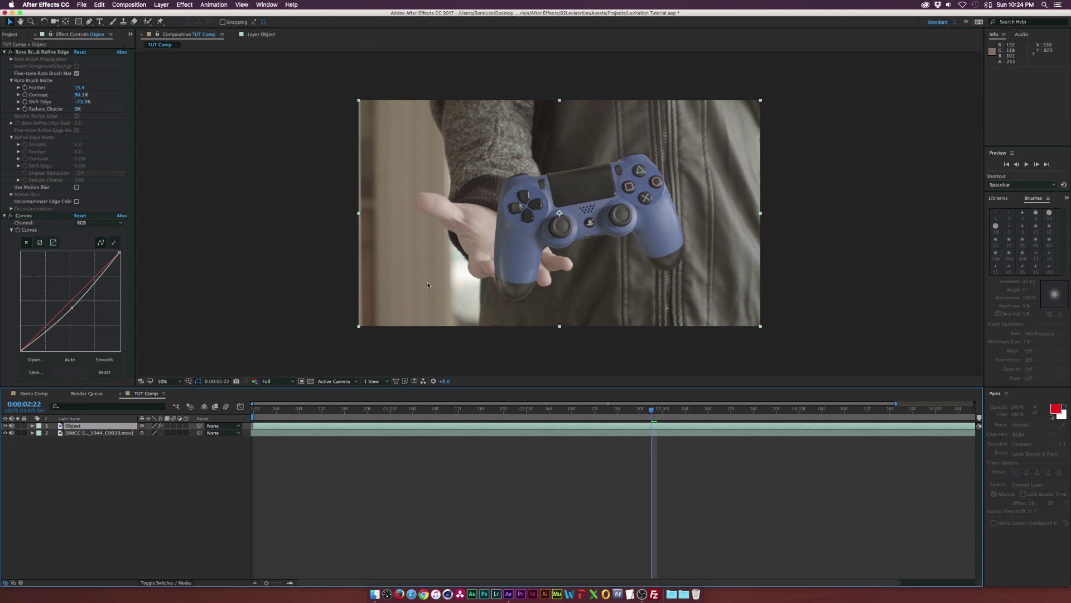
{"action": "key", "text": "s"}
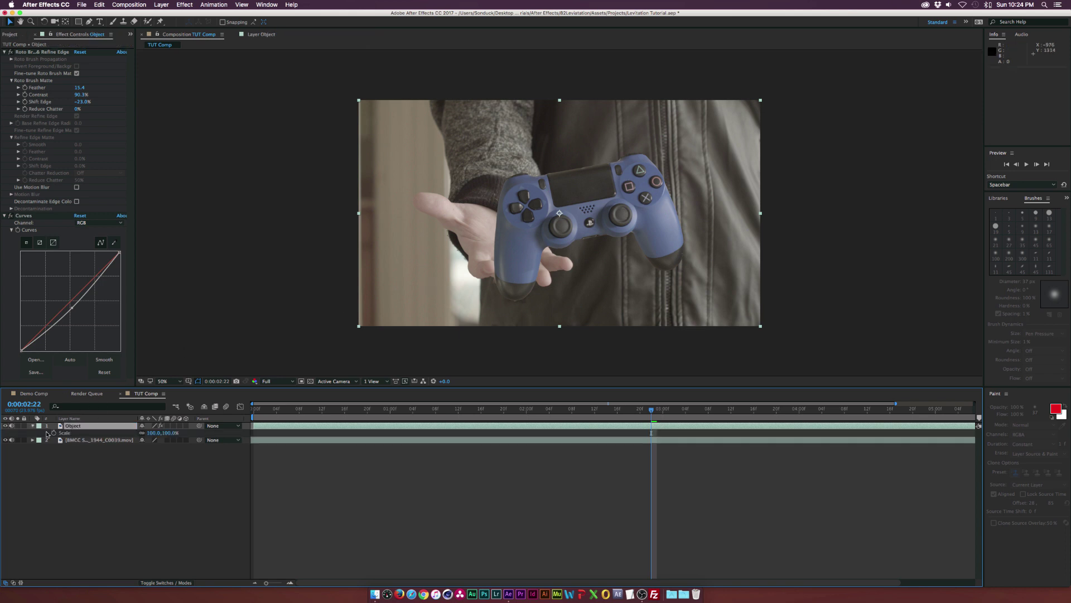
{"action": "left_click_drag", "start_coordinate": [152, 433], "coordinate": [25, 434]}
Position Object at 615, 403 above the hand and set its scale to 84%.
{"action": "left_click", "coordinate": [116, 426]}
{"action": "key", "text": "p"}
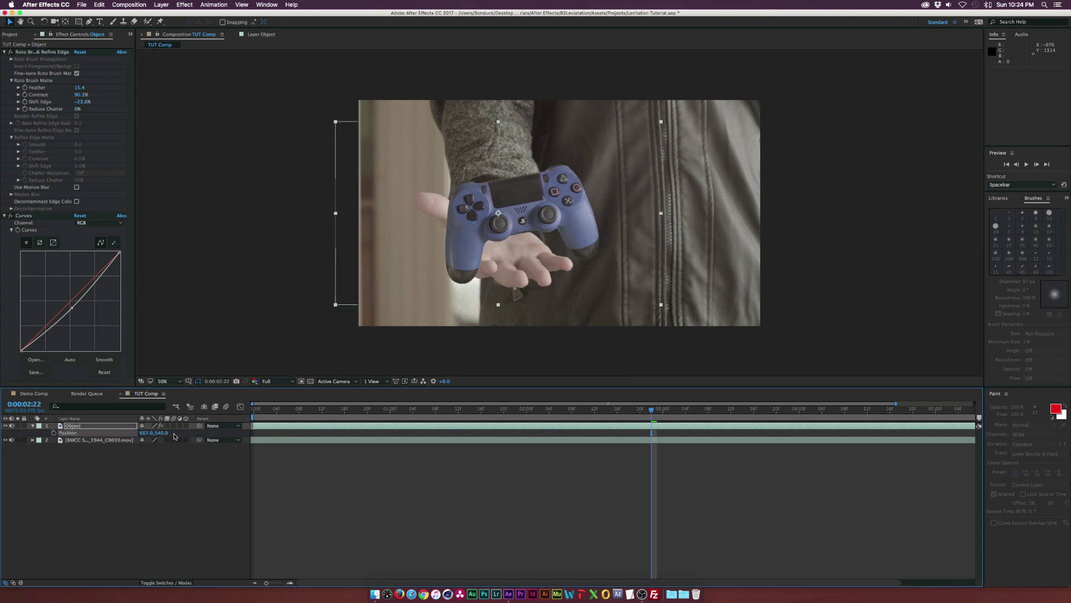
{"action": "left_click_drag", "start_coordinate": [163, 433], "coordinate": [134, 442]}
{"action": "key", "text": "shift+s"}
{"action": "key", "text": "F2"}
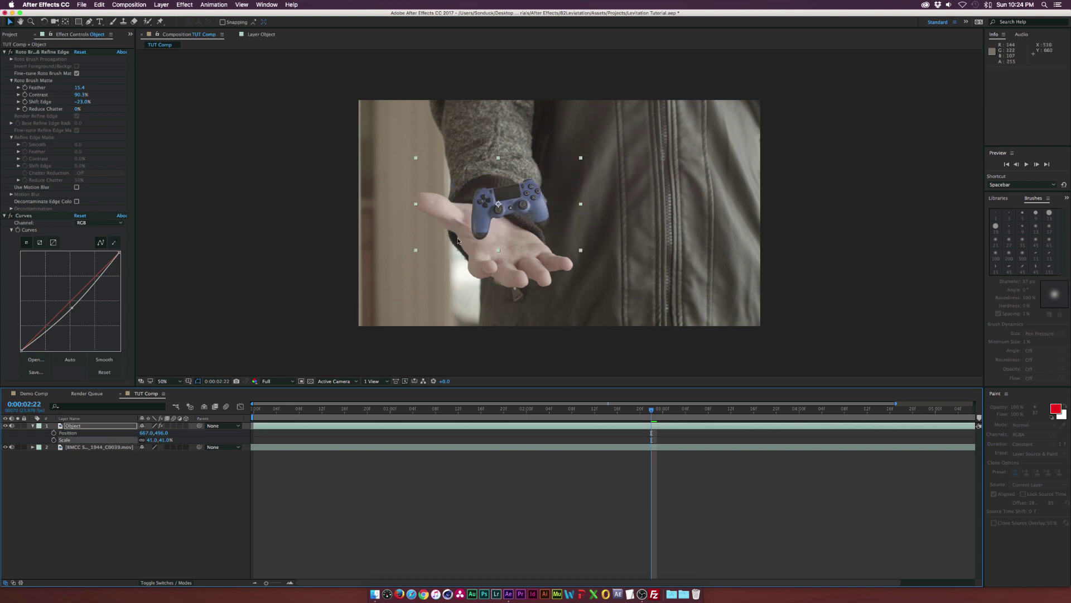
{"action": "key", "text": "F2"}
{"action": "left_click_drag", "start_coordinate": [148, 442], "coordinate": [170, 440]}
{"action": "key", "text": "F2"}
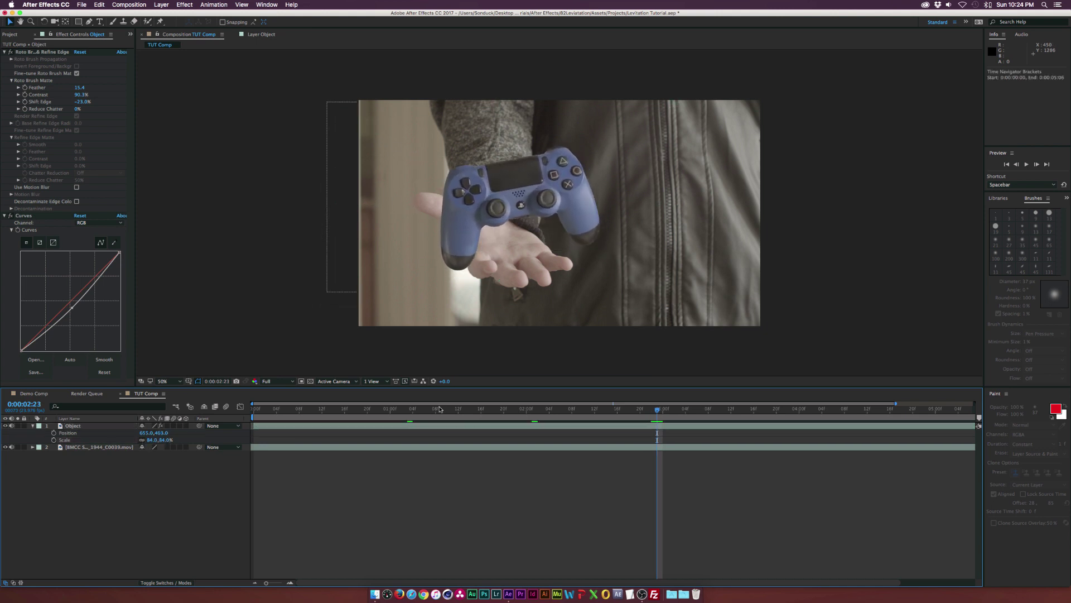
{"action": "left_click_drag", "start_coordinate": [492, 410], "coordinate": [611, 412]}
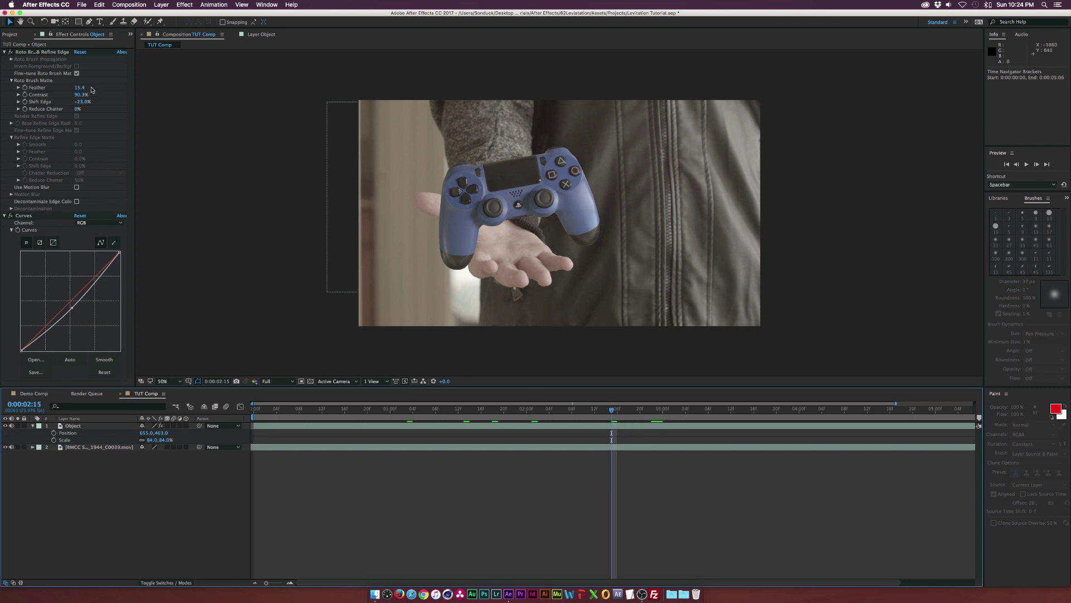
{"action": "left_click_drag", "start_coordinate": [79, 88], "coordinate": [96, 88]}
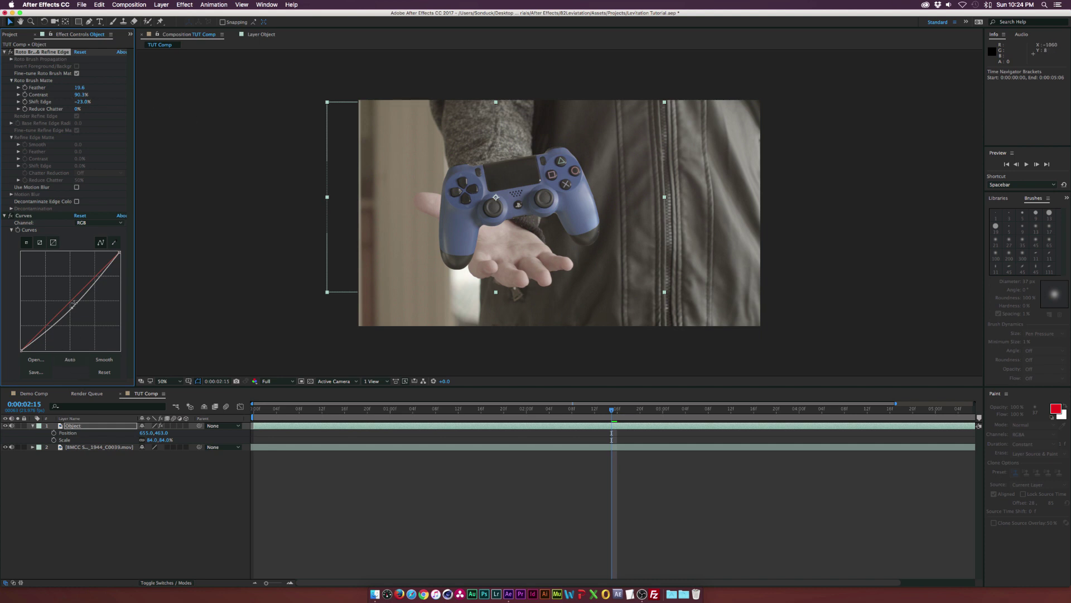
{"action": "left_click_drag", "start_coordinate": [72, 307], "coordinate": [72, 312]}
{"action": "left_click", "coordinate": [109, 490]}
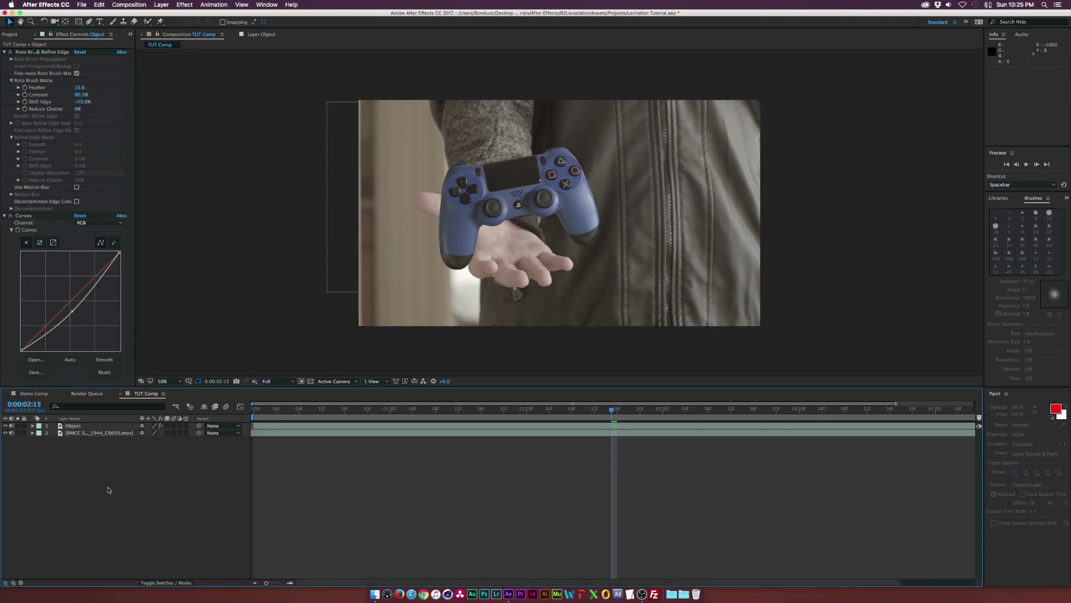
{"action": "left_click", "coordinate": [94, 425]}
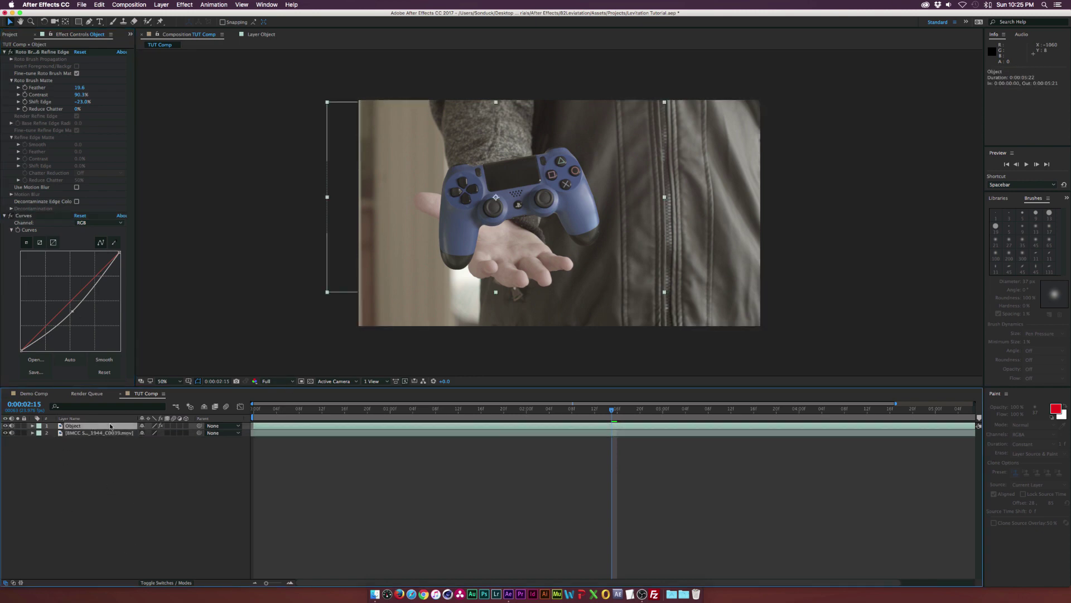
{"action": "key", "text": "p"}
{"action": "left_click", "coordinate": [52, 433]}
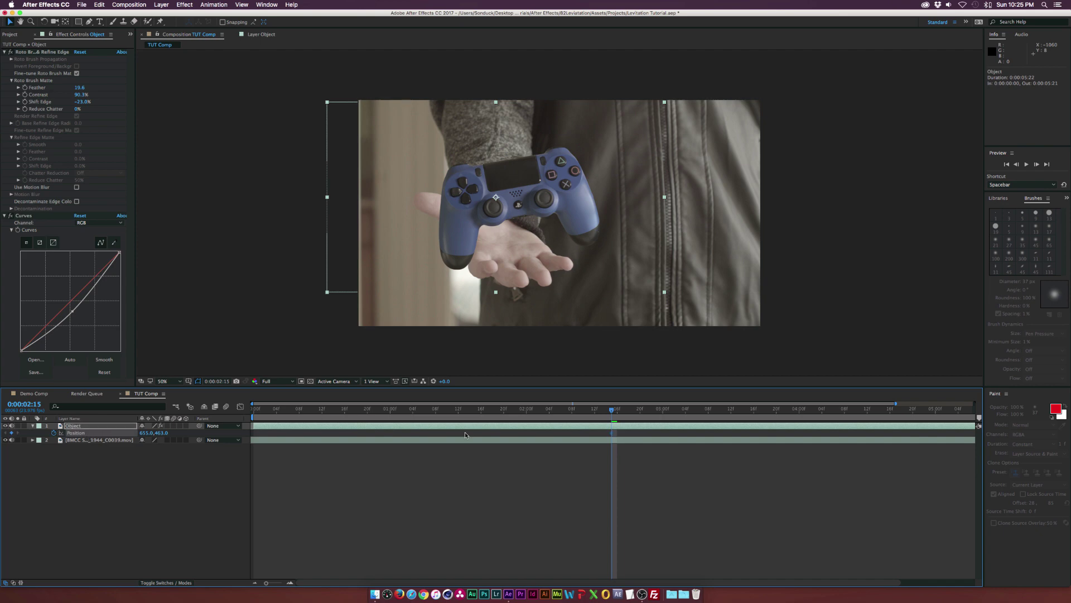
{"action": "left_click_drag", "start_coordinate": [651, 413], "coordinate": [731, 410]}
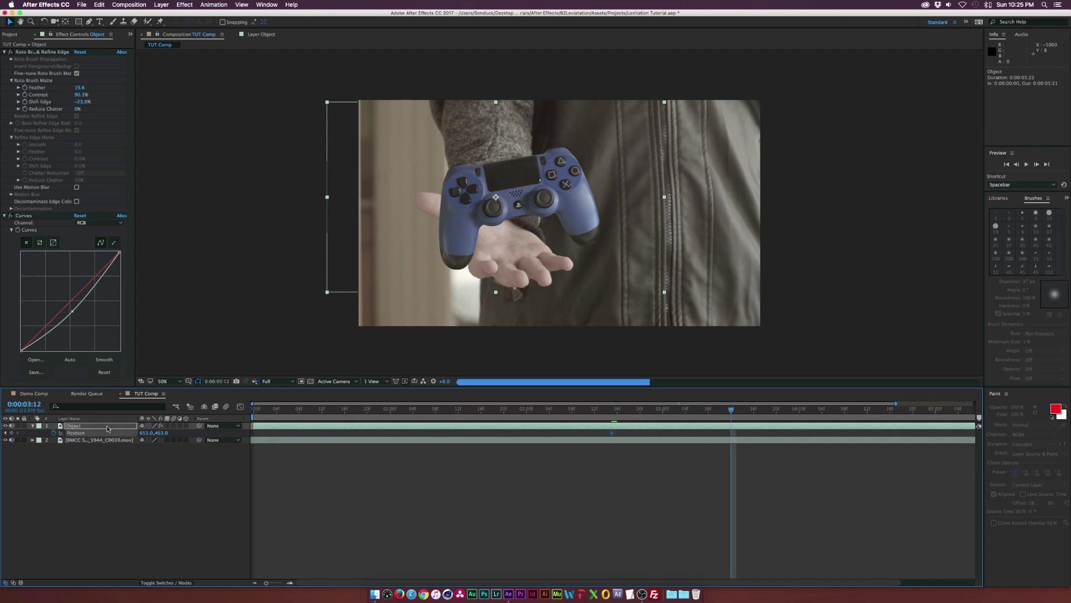
{"action": "left_click_drag", "start_coordinate": [146, 433], "coordinate": [103, 436]}
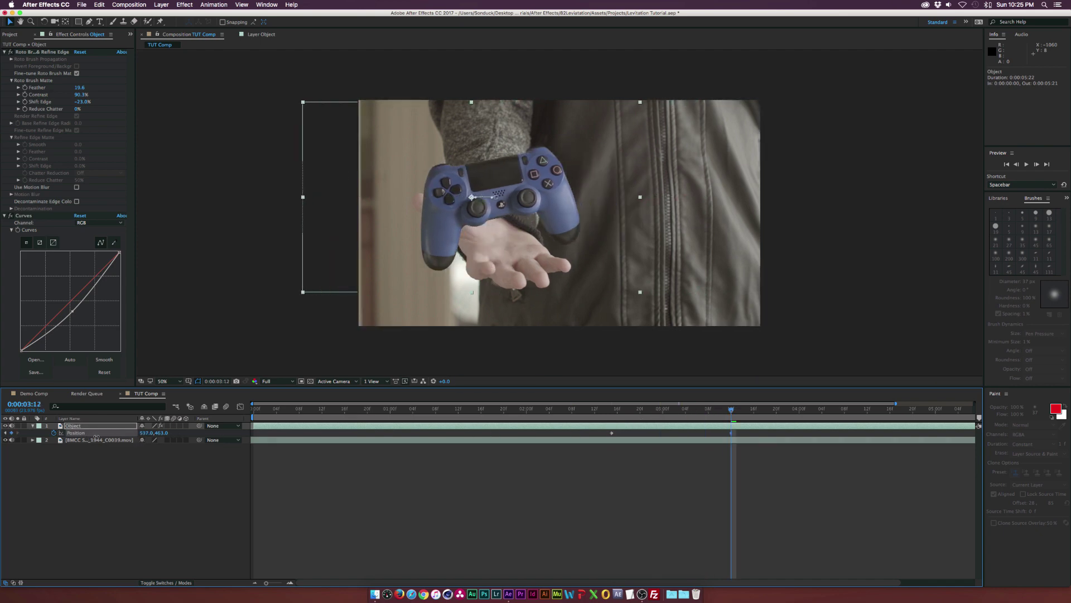
{"action": "key", "text": "super+z"}
{"action": "key", "text": "super+z"}
{"action": "key", "text": "super+z"}
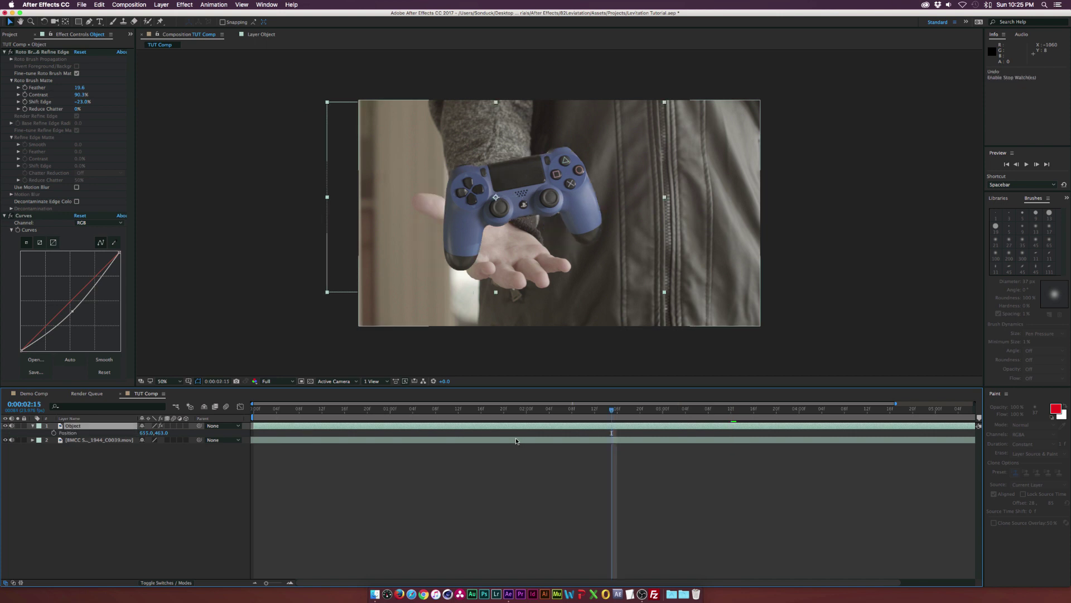
{"action": "key", "text": "p"}
{"action": "left_click", "coordinate": [111, 467]}
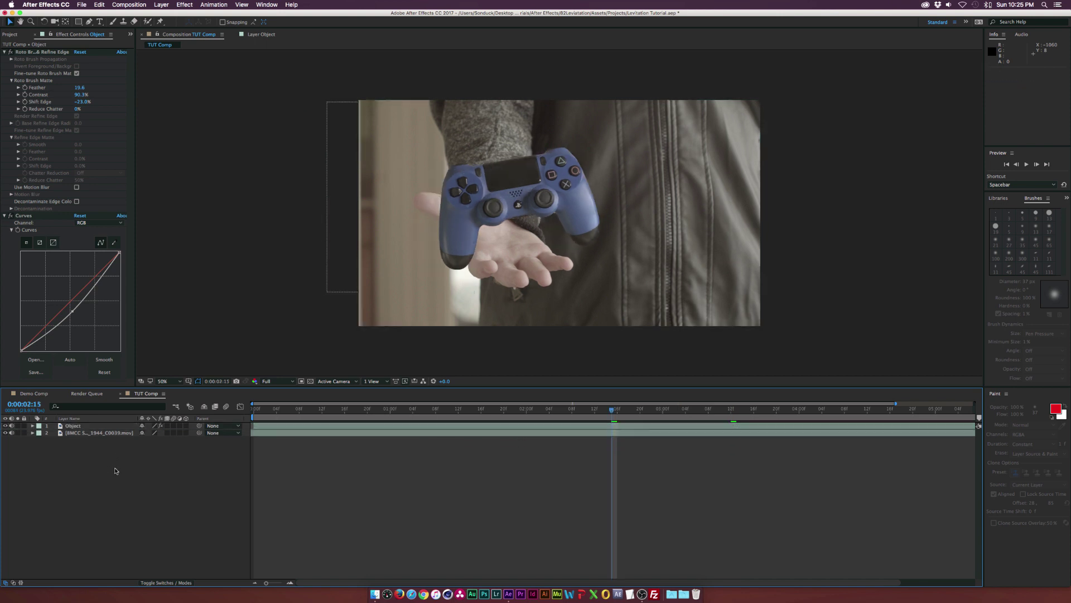
Add an adjustment layer with Brightness & Contrast set to 12 brightness and 24 contrast.
{"action": "left_click", "coordinate": [161, 4]}
{"action": "mouse_move", "coordinate": [173, 15]}
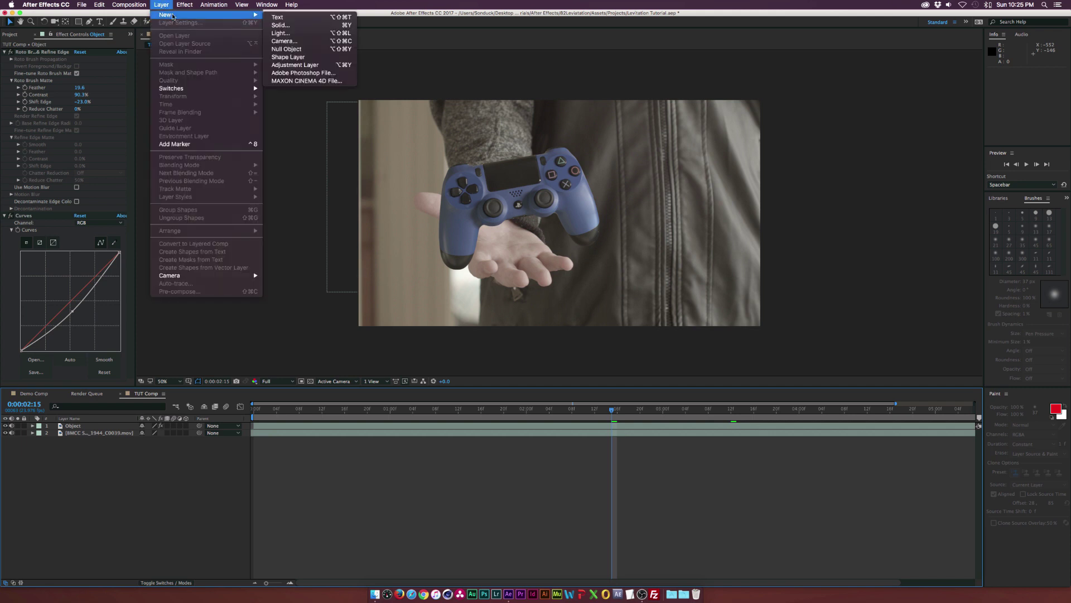
{"action": "left_click", "coordinate": [296, 66]}
{"action": "left_click", "coordinate": [184, 5]}
{"action": "mouse_move", "coordinate": [209, 91]}
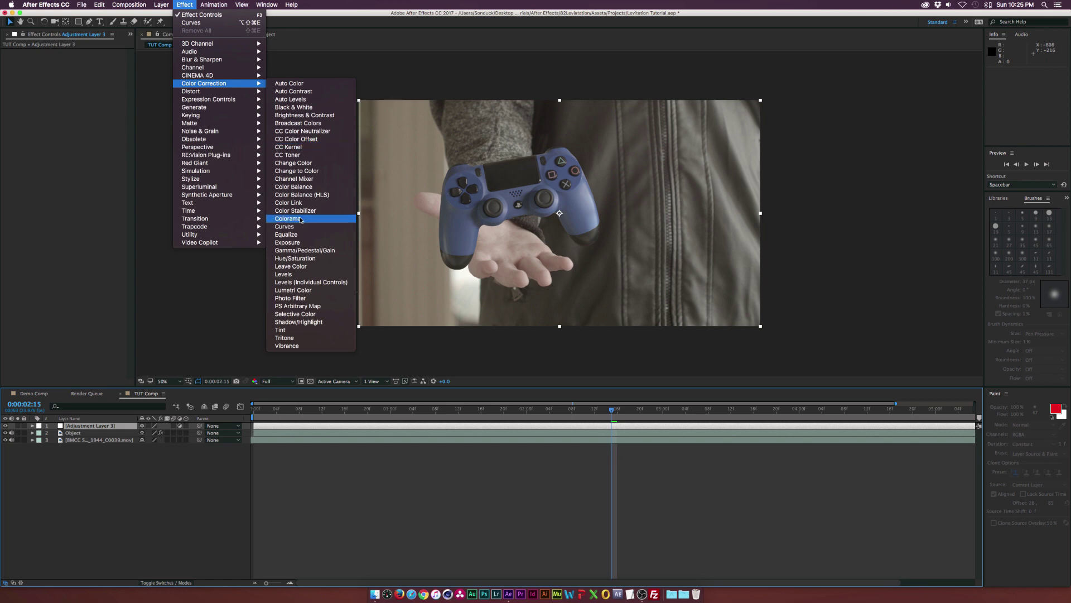
{"action": "left_click", "coordinate": [305, 115]}
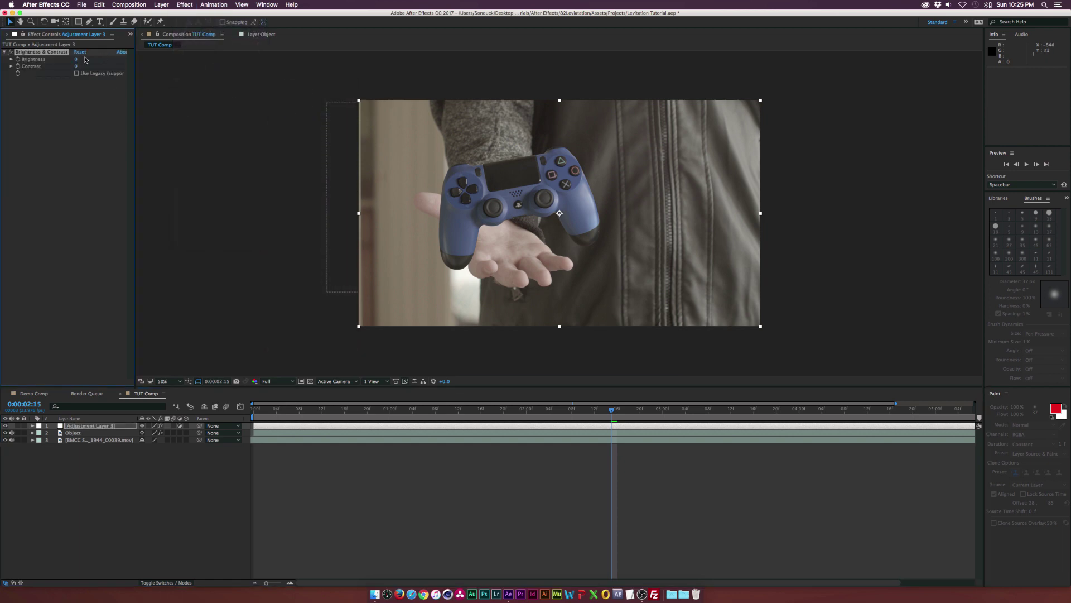
{"action": "left_click_drag", "start_coordinate": [77, 66], "coordinate": [115, 67]}
{"action": "left_click_drag", "start_coordinate": [80, 58], "coordinate": [81, 58]}
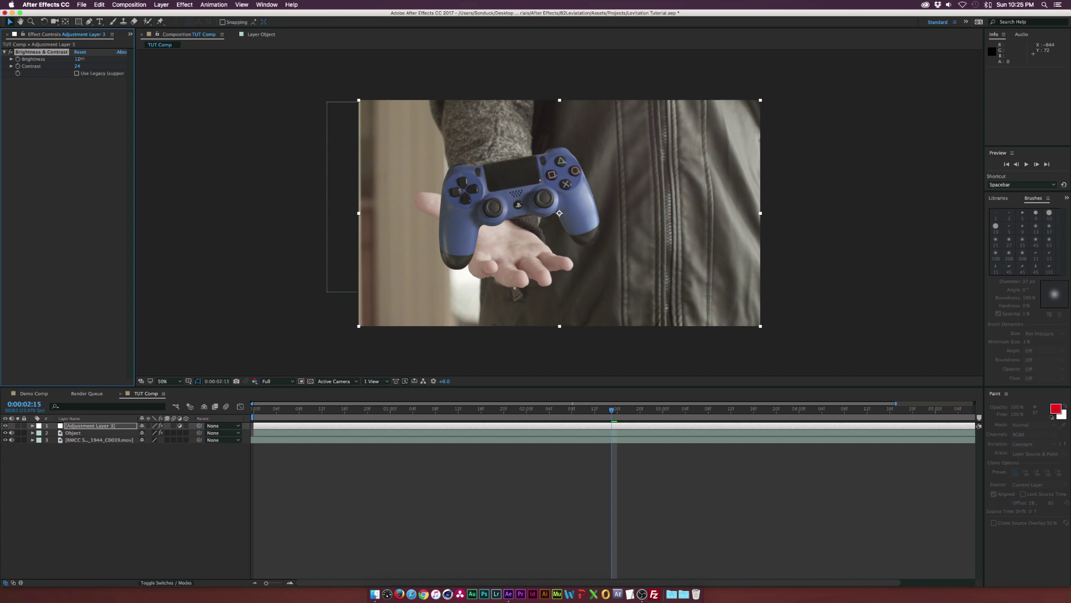
Add Hue/Saturation to the adjustment layer and lower the Blues saturation to -26.
{"action": "left_click", "coordinate": [184, 5]}
{"action": "mouse_move", "coordinate": [238, 85]}
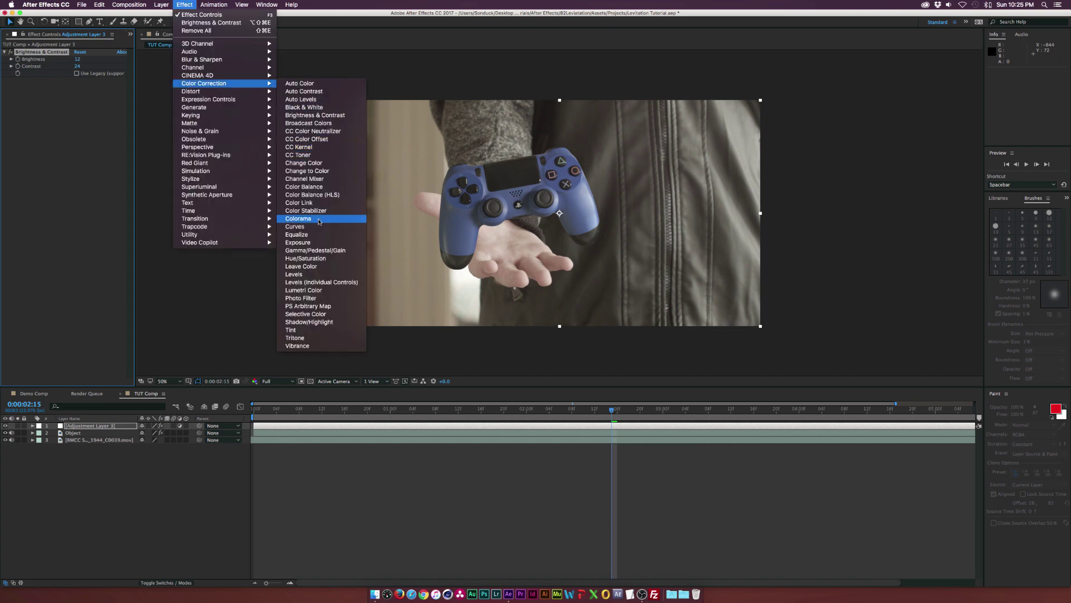
{"action": "left_click", "coordinate": [316, 259]}
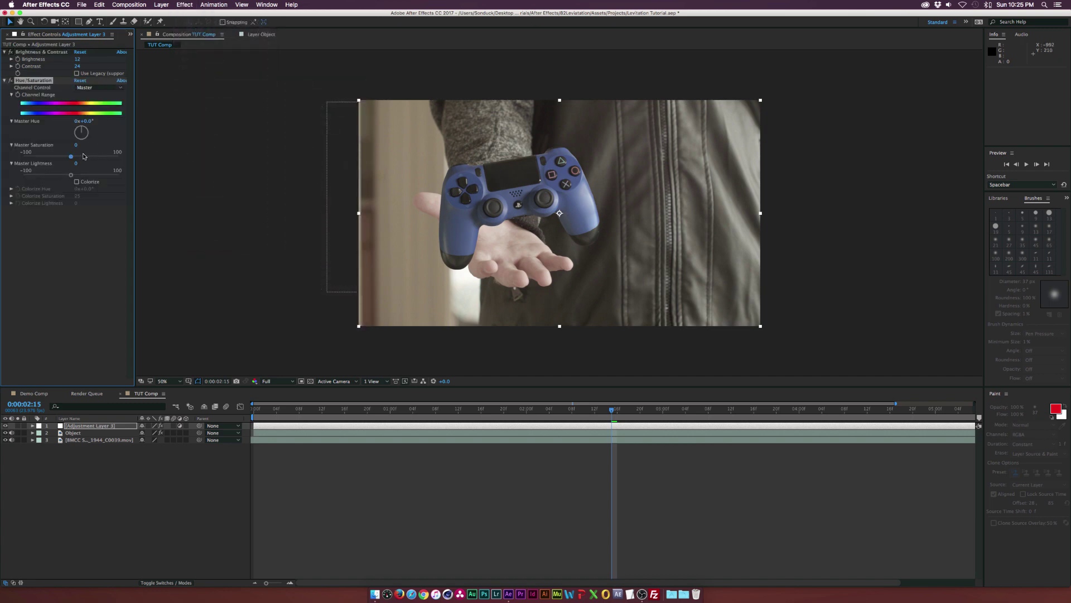
{"action": "left_click_drag", "start_coordinate": [83, 158], "coordinate": [87, 157]}
{"action": "left_click", "coordinate": [80, 88]}
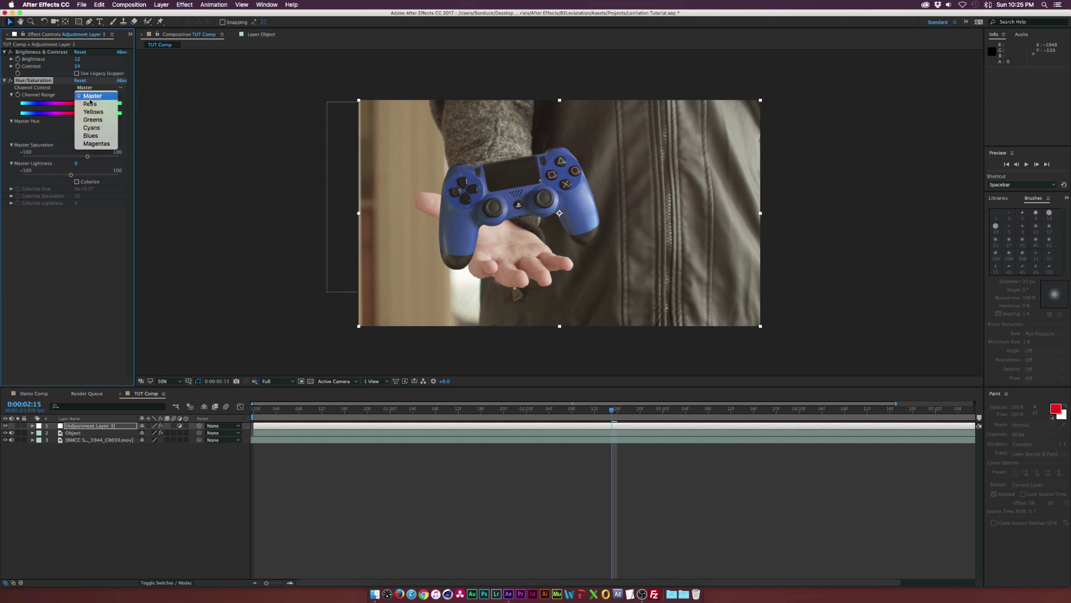
{"action": "left_click", "coordinate": [91, 136]}
{"action": "left_click_drag", "start_coordinate": [68, 158], "coordinate": [59, 159]}
{"action": "left_click", "coordinate": [82, 90]}
{"action": "left_click", "coordinate": [102, 237]}
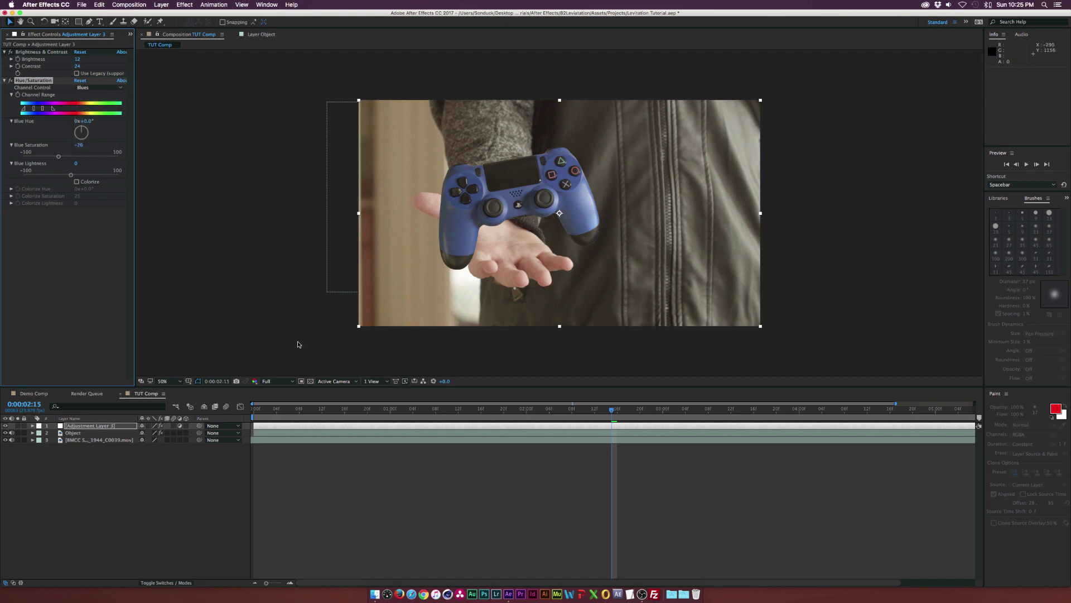
{"action": "left_click", "coordinate": [163, 469]}
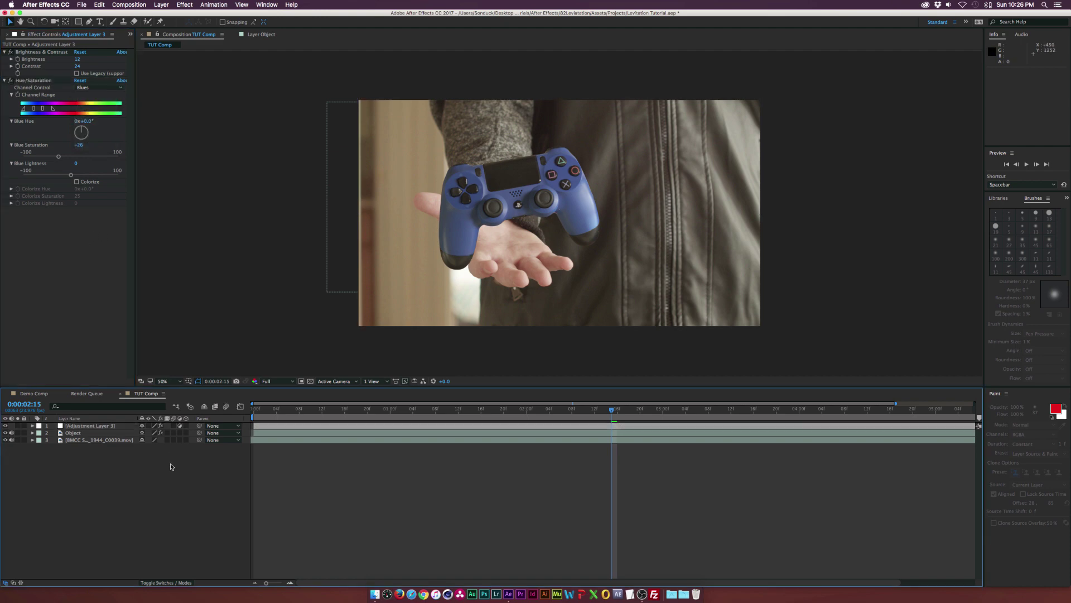
Add a new adjustment layer and apply Lumetri Color from Color Correction to it.
{"action": "key", "text": "super+alt+y"}
{"action": "left_click", "coordinate": [190, 3]}
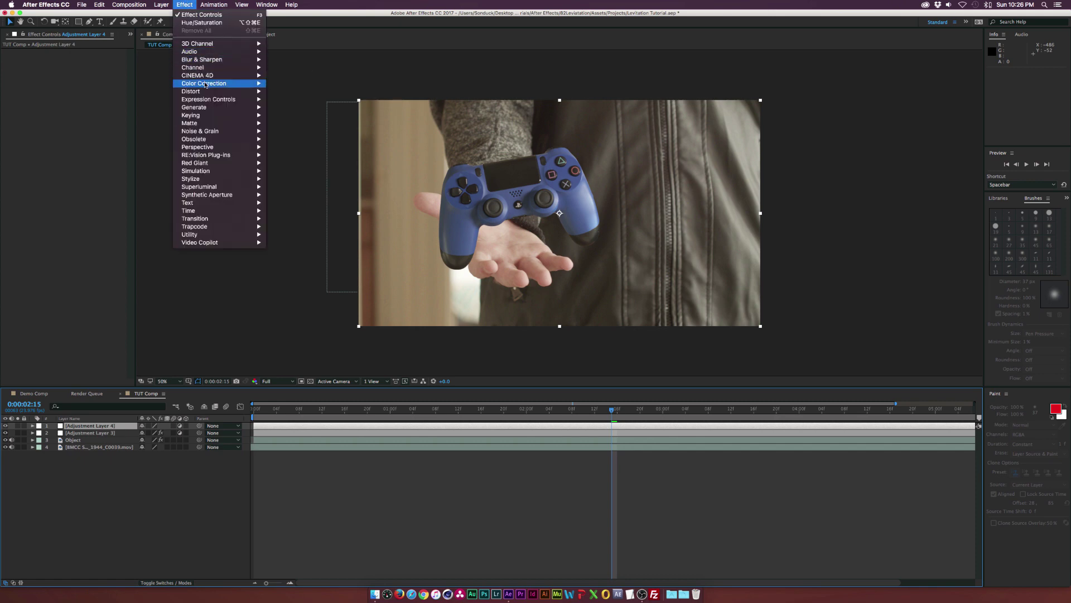
{"action": "mouse_move", "coordinate": [245, 84]}
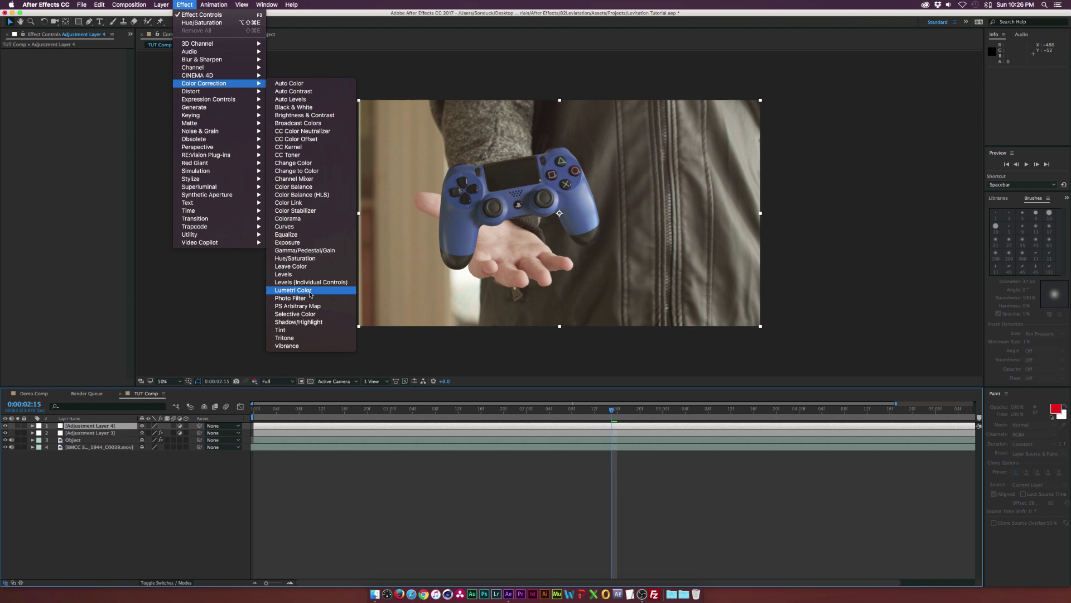
{"action": "left_click", "coordinate": [288, 291]}
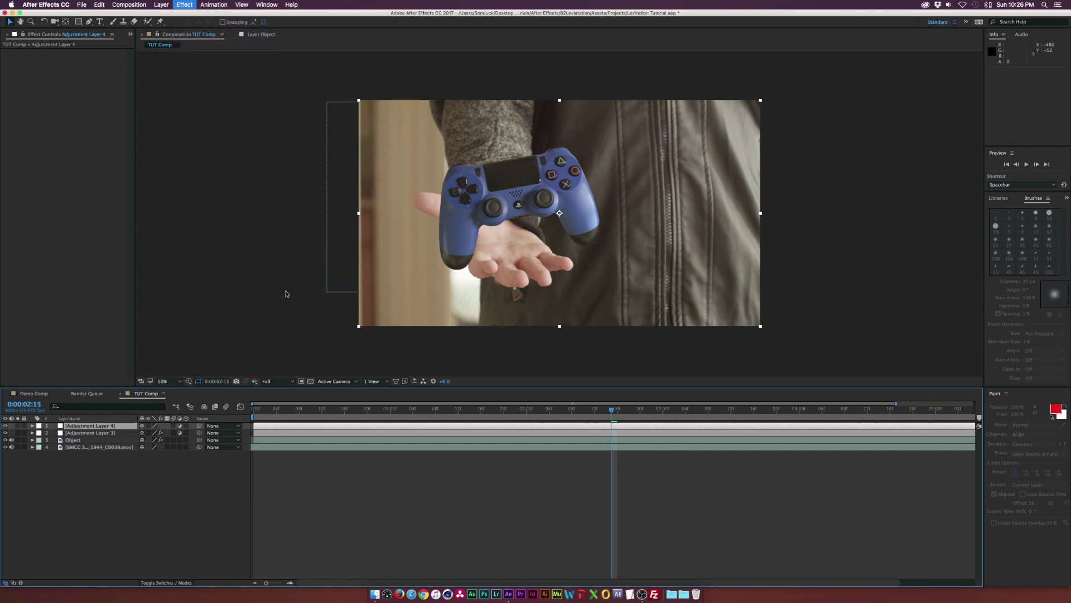
Nudge the Lumetri Shadows color wheel slightly and raise Creative Saturation to 130.
{"action": "left_click", "coordinate": [11, 87]}
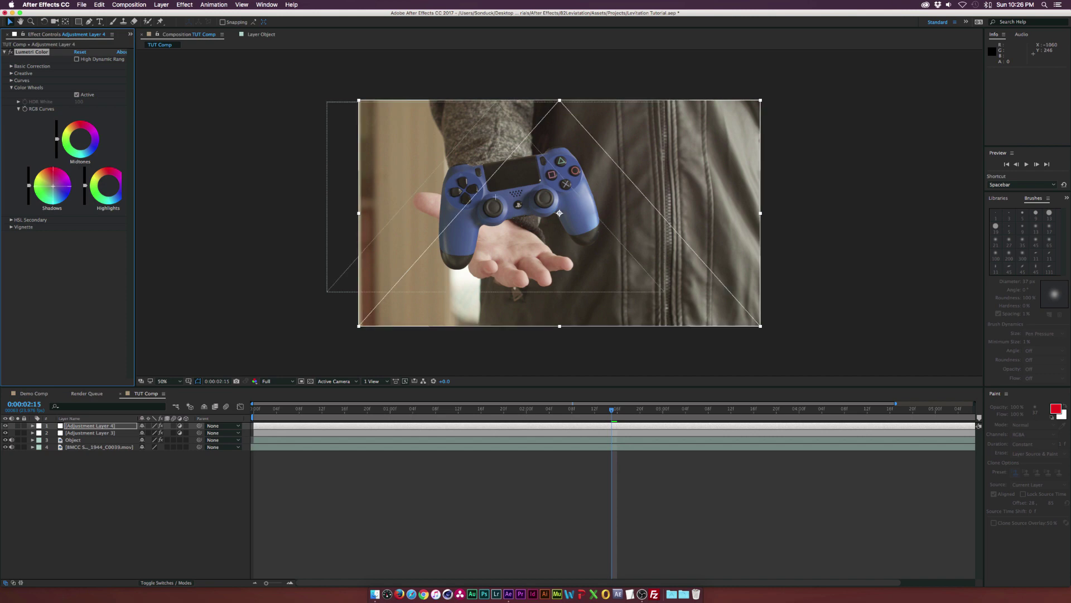
{"action": "left_click_drag", "start_coordinate": [54, 186], "coordinate": [54, 186]}
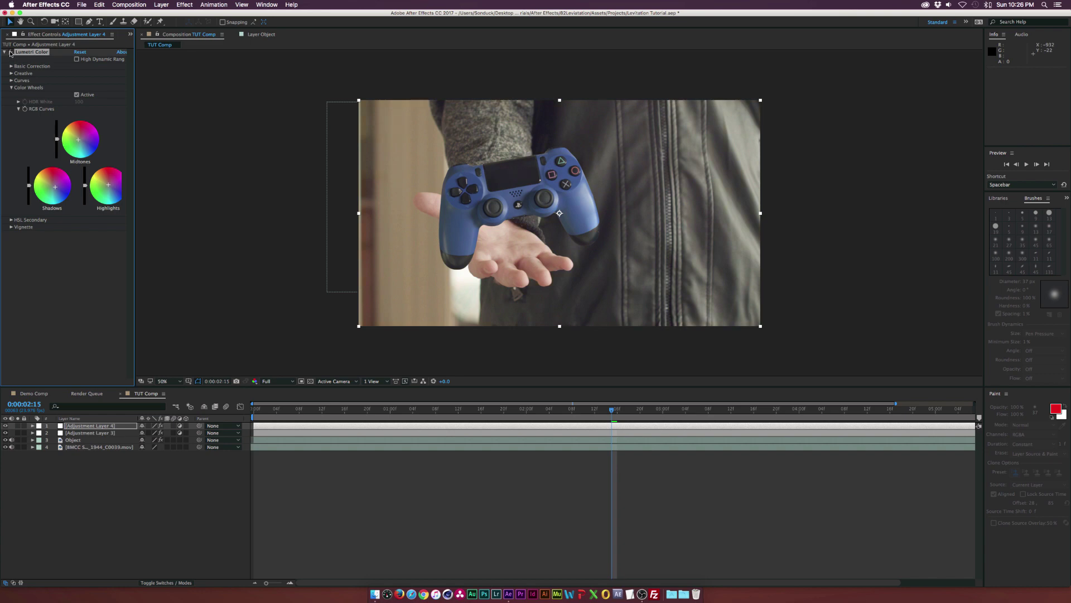
{"action": "left_click", "coordinate": [11, 73]}
{"action": "left_click", "coordinate": [11, 73]}
{"action": "left_click", "coordinate": [11, 73]}
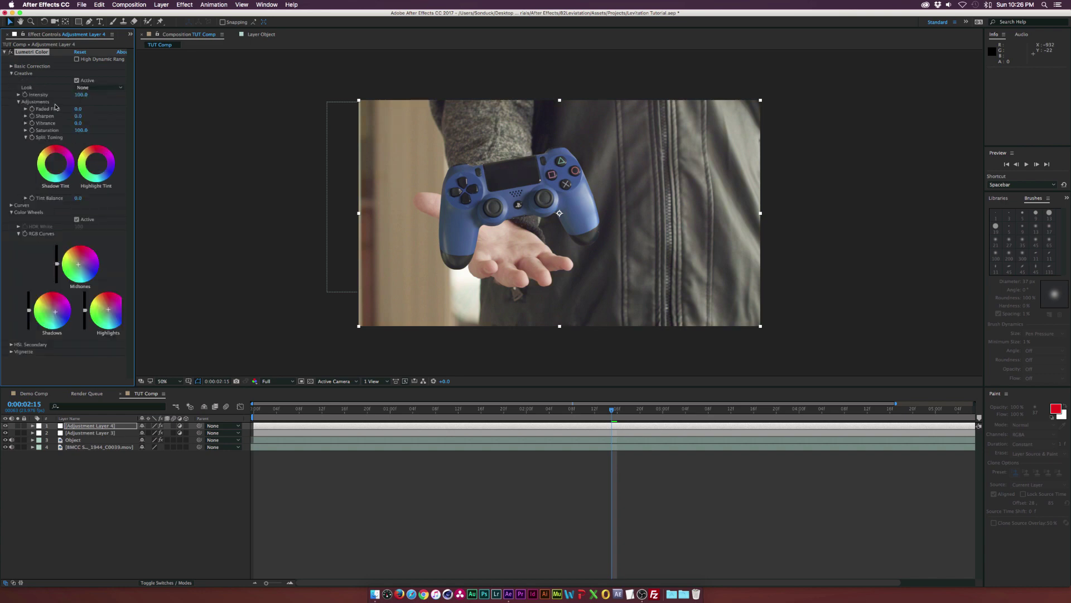
{"action": "left_click_drag", "start_coordinate": [79, 130], "coordinate": [93, 133]}
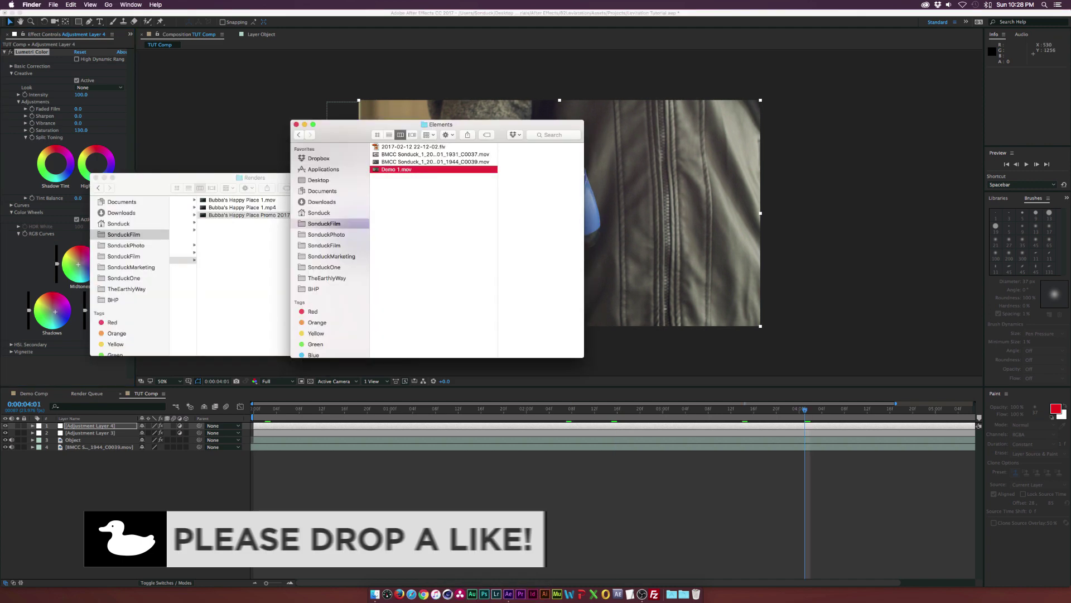
Quick Look preview the rendered 1920×1080 six-second Demo 1.mov, then close the preview.
{"action": "key", "text": "space"}
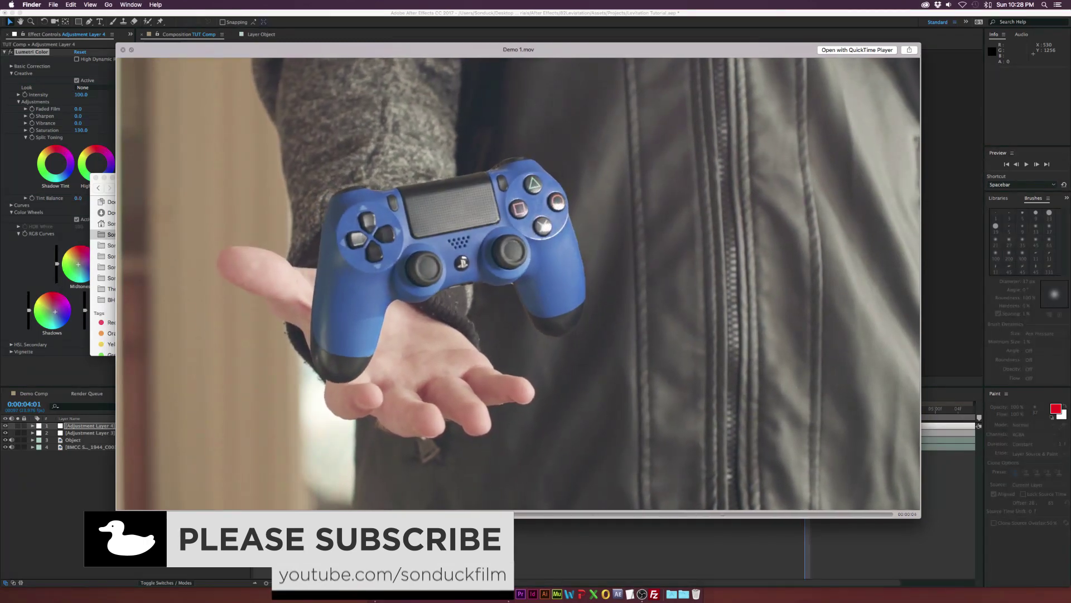
{"action": "key", "text": "space"}
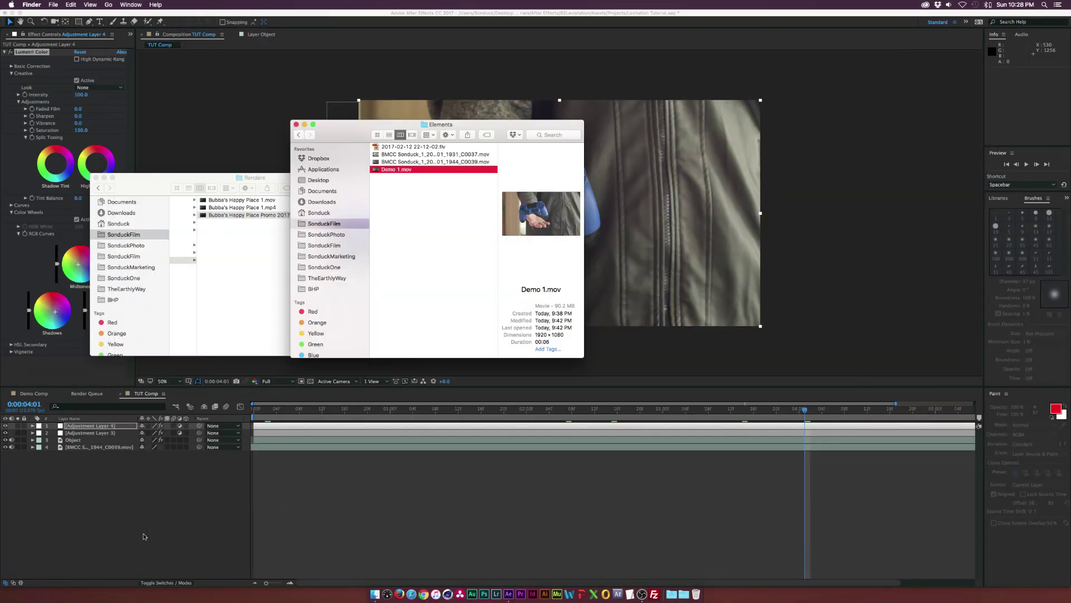